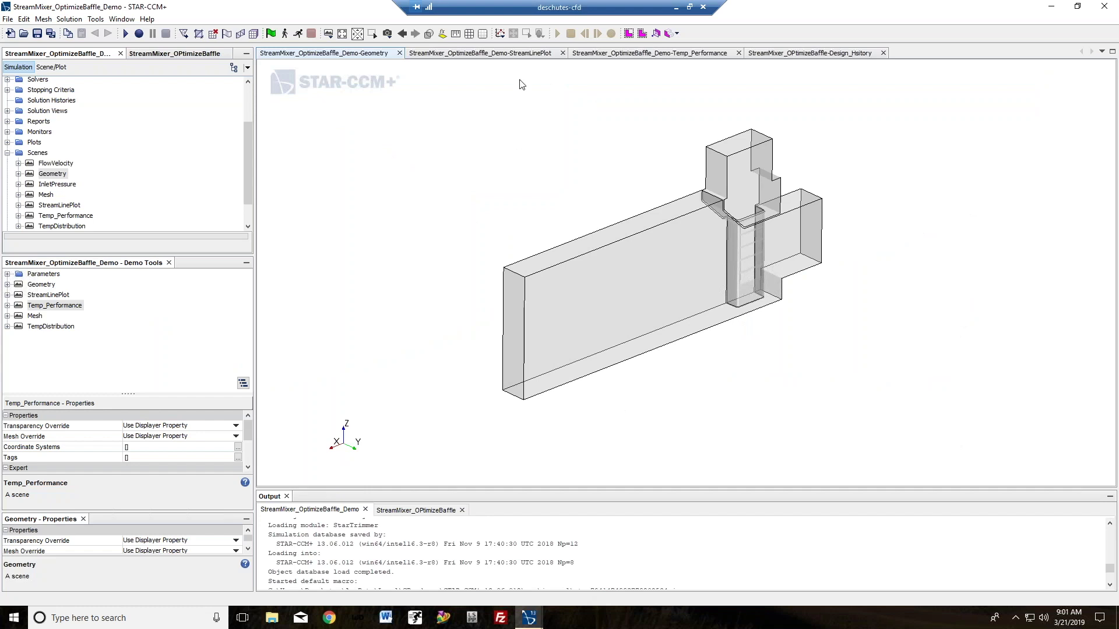
Highlight the Symmetry 1, ReturnAirInlet and ExteriorAirInlet boundaries of the ExtractedAirVolume region in the geometry scene
scroll(129, 167, "up", 2)
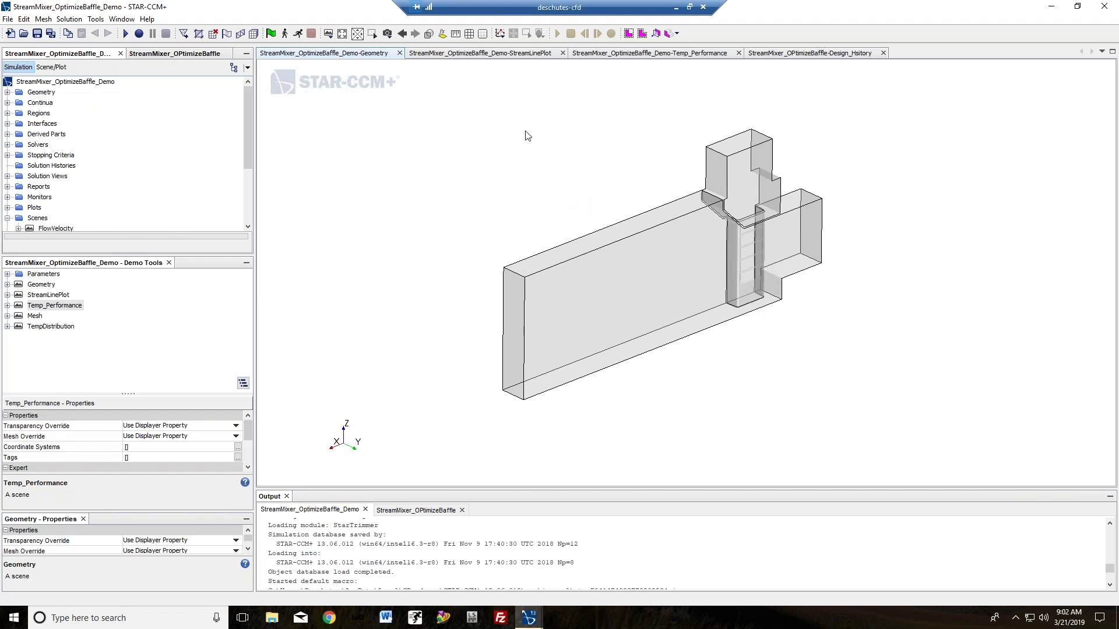
left_click(7, 113)
left_click(19, 123)
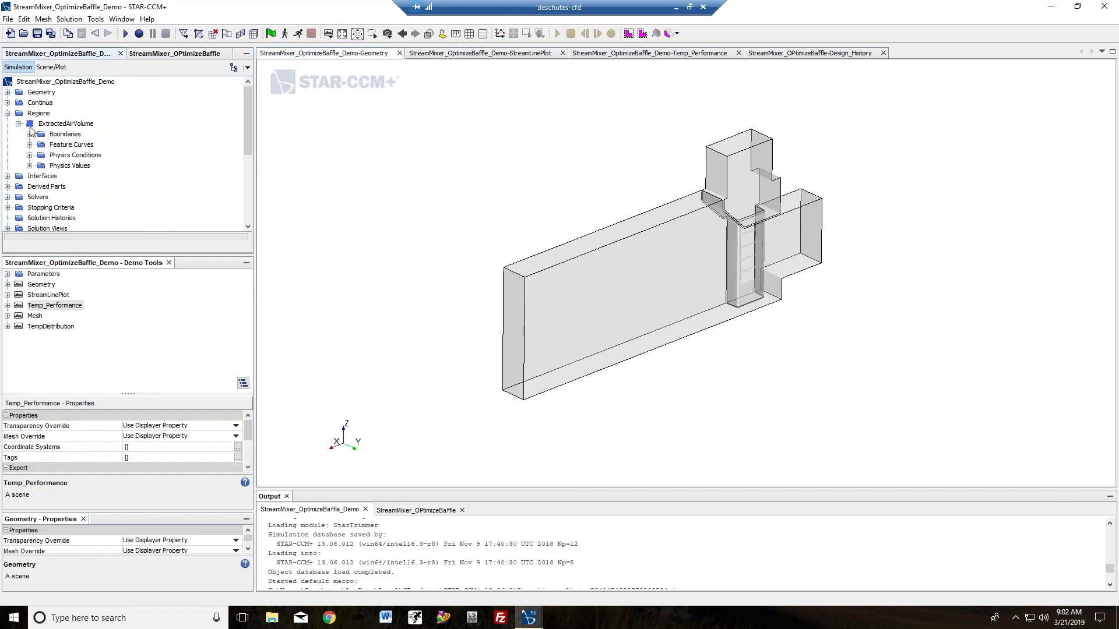
left_click(30, 135)
scroll(92, 187, "down", 5)
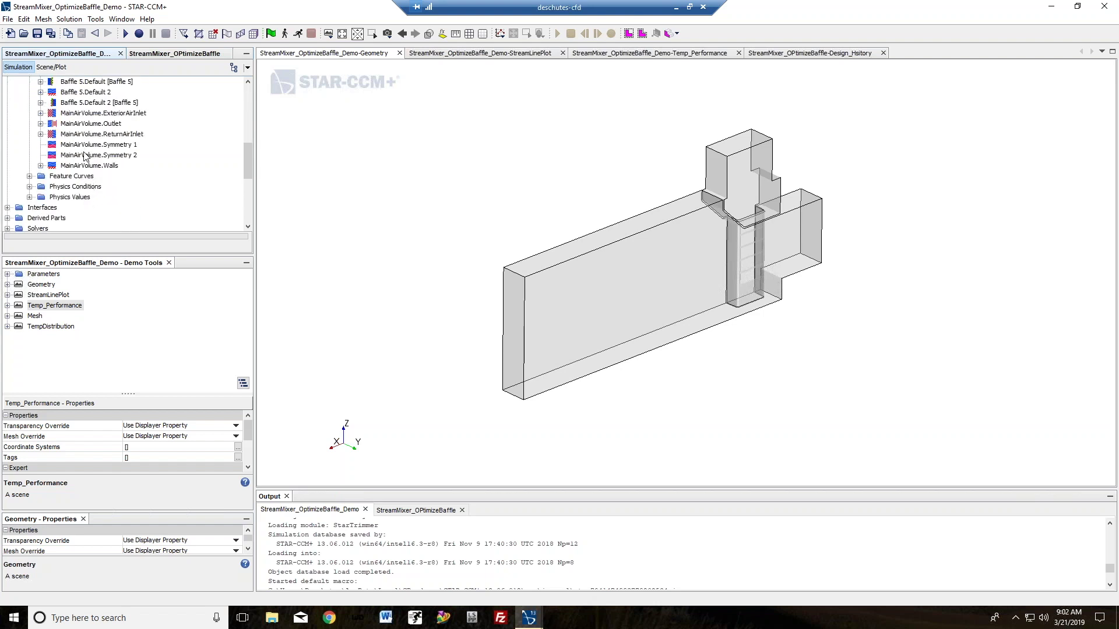
left_click(86, 155)
left_click(84, 145)
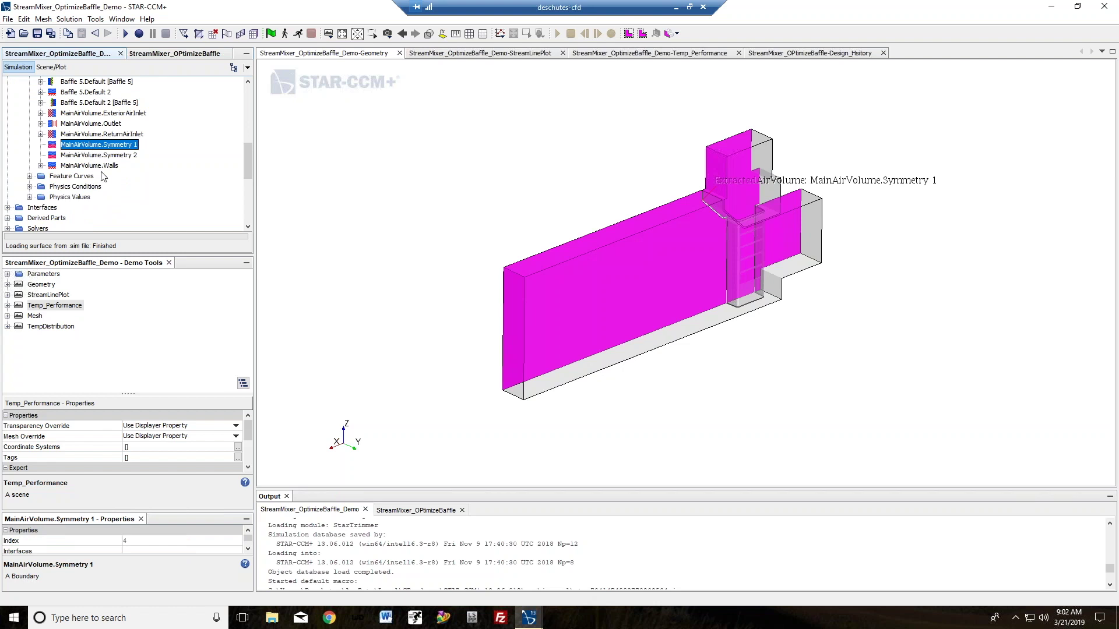
left_click(132, 135)
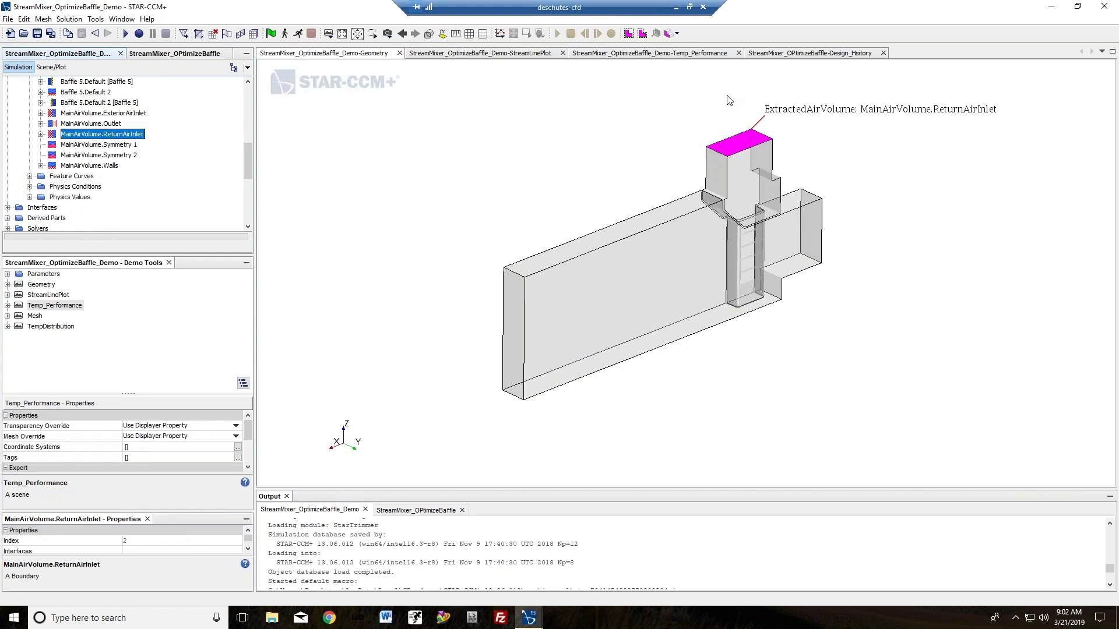
left_click(123, 113)
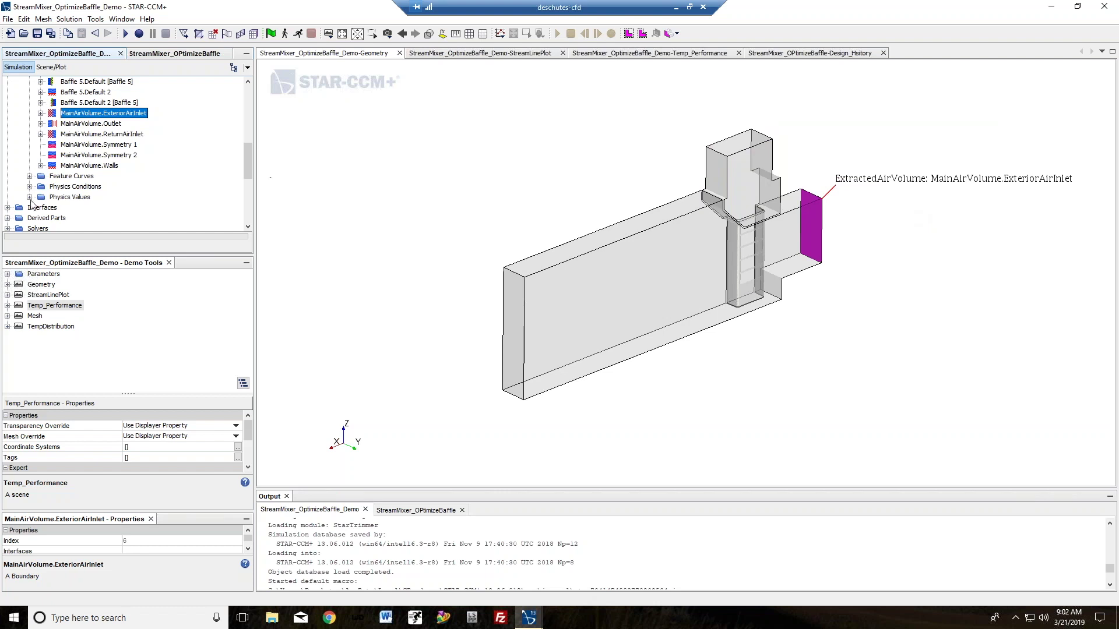
Highlight all five baffle interfaces, Baffle 1 through Baffle 5, in the geometry scene
scroll(13, 198, "down", 1)
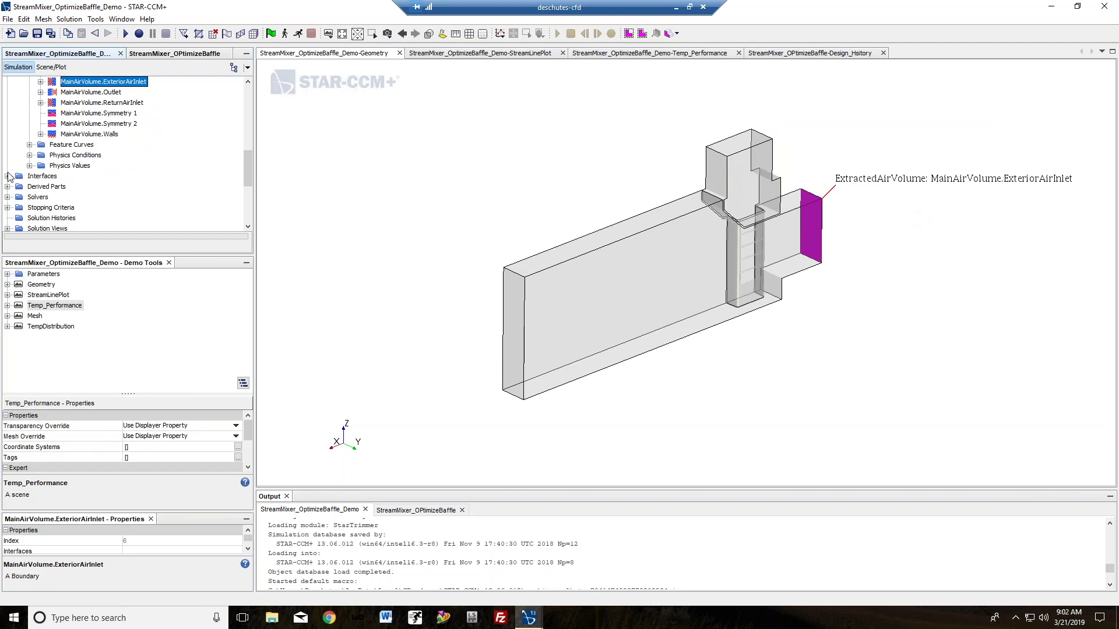
left_click(7, 176)
scroll(55, 166, "down", 1)
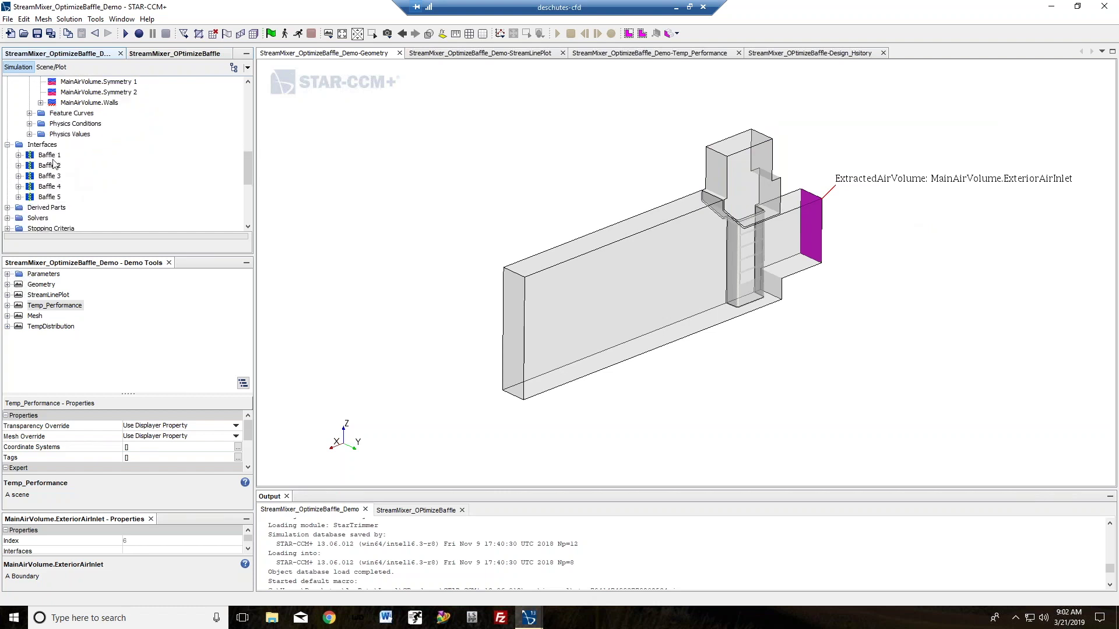
left_click(51, 156)
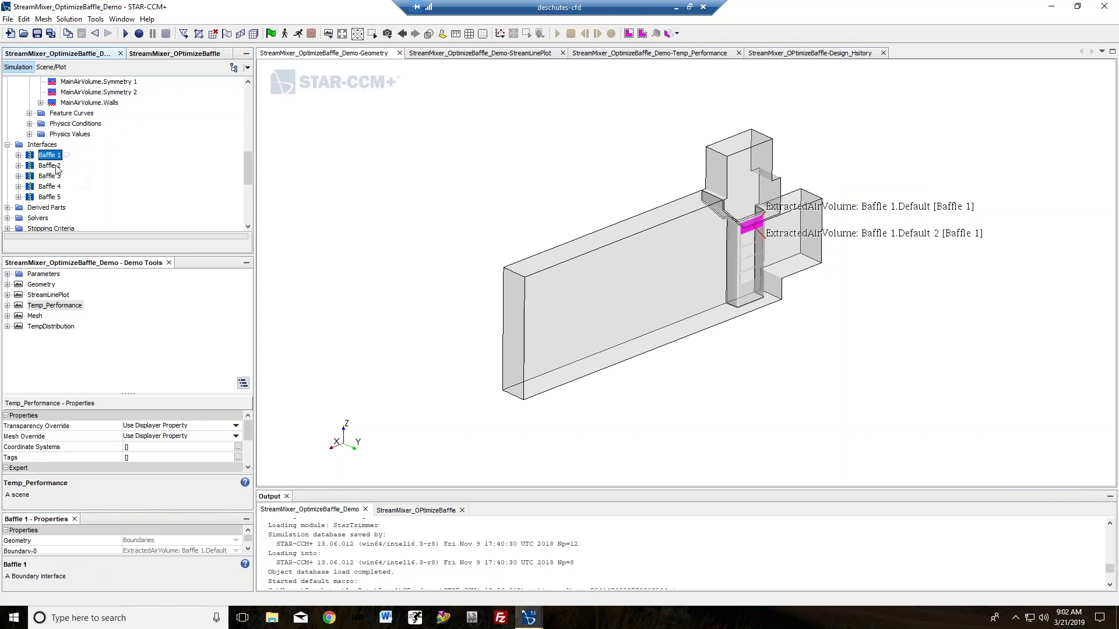
left_click(51, 199, "shift")
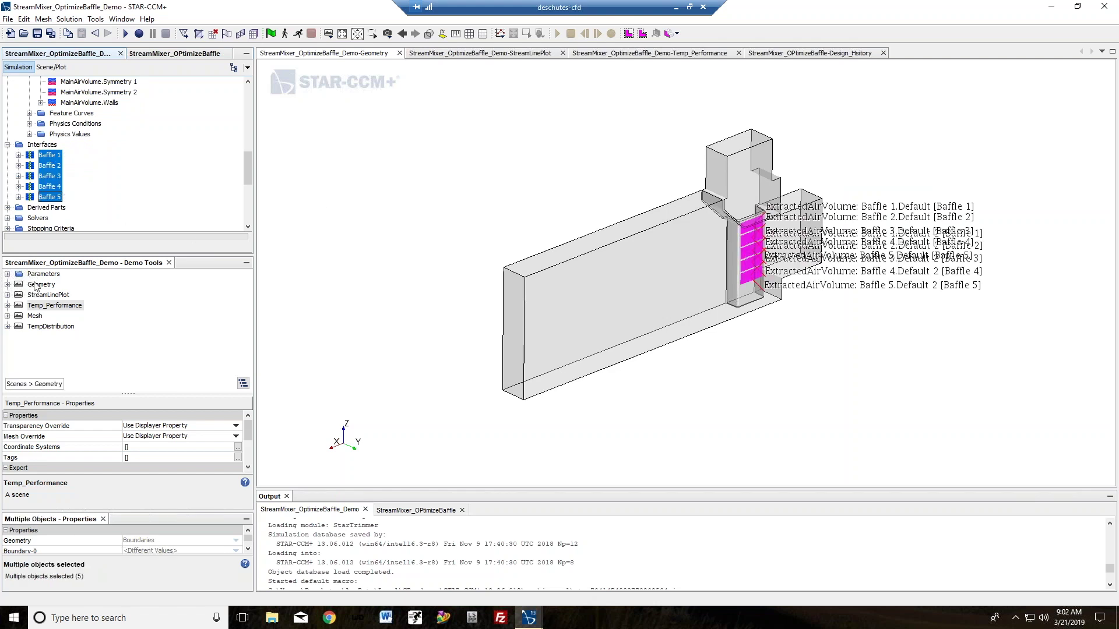
Delete the extra global parameter Baffle 1 2 from the demo tools' parameters
left_click(8, 274)
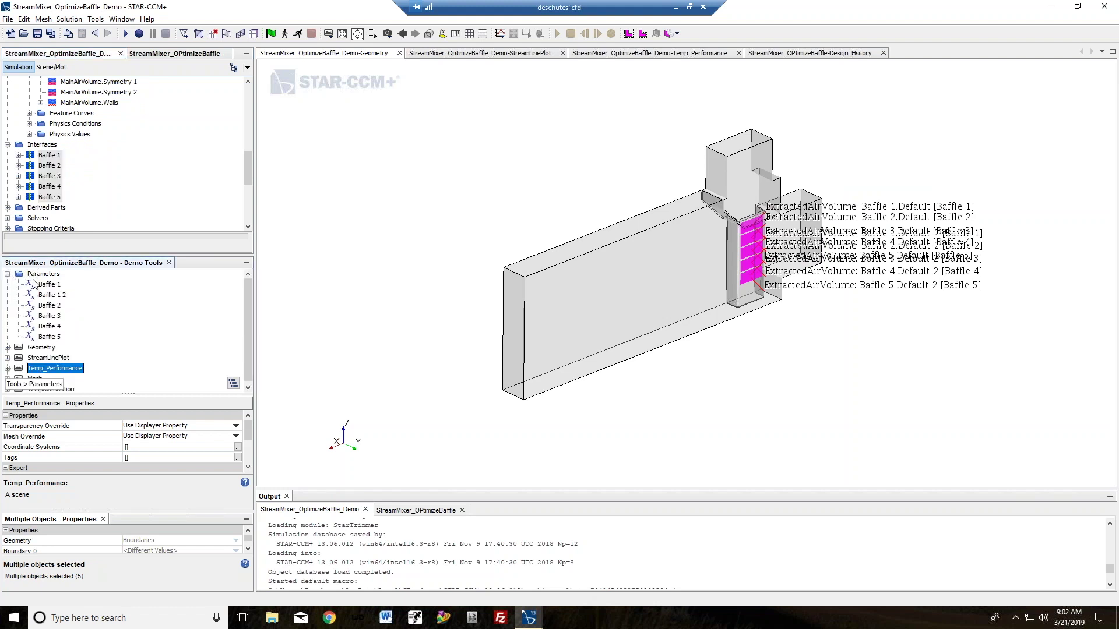
left_click(43, 284)
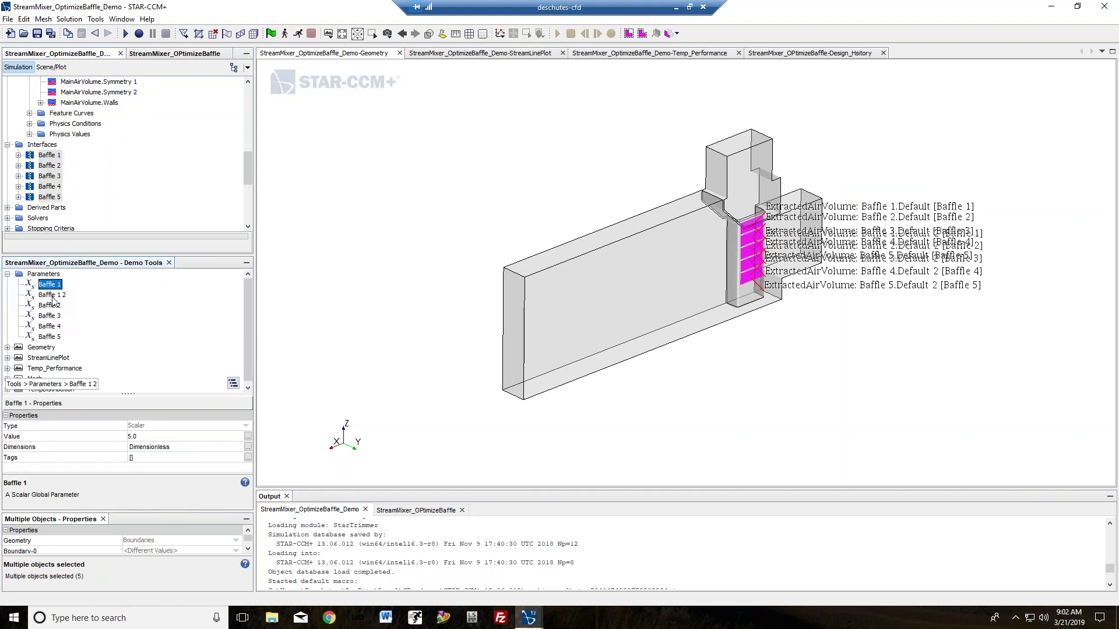
left_click(52, 296)
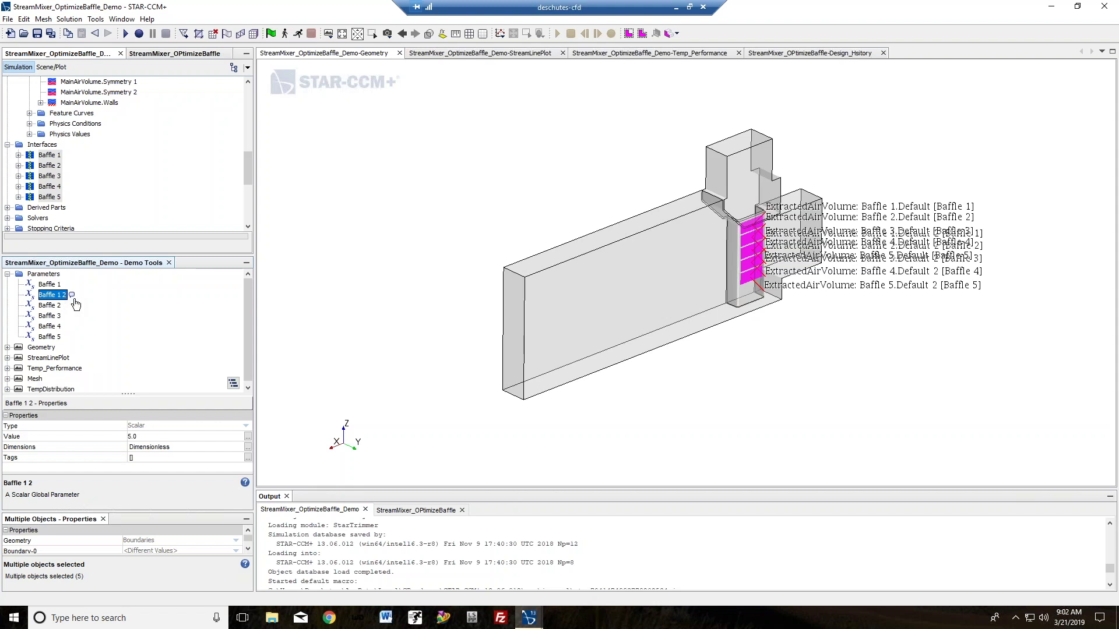
right_click(45, 296)
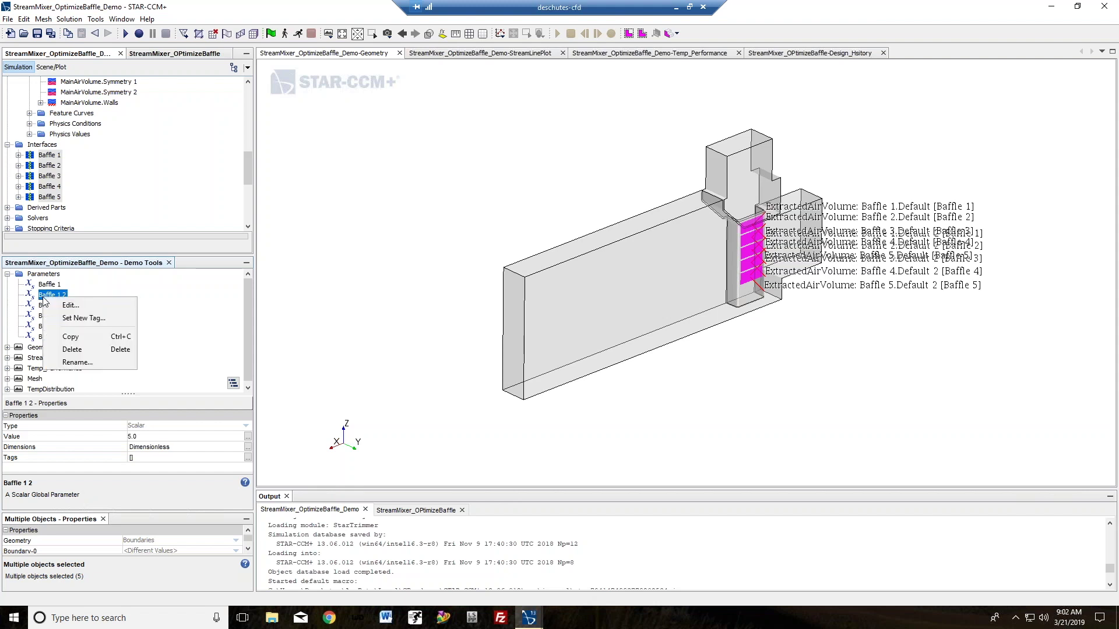
left_click(71, 350)
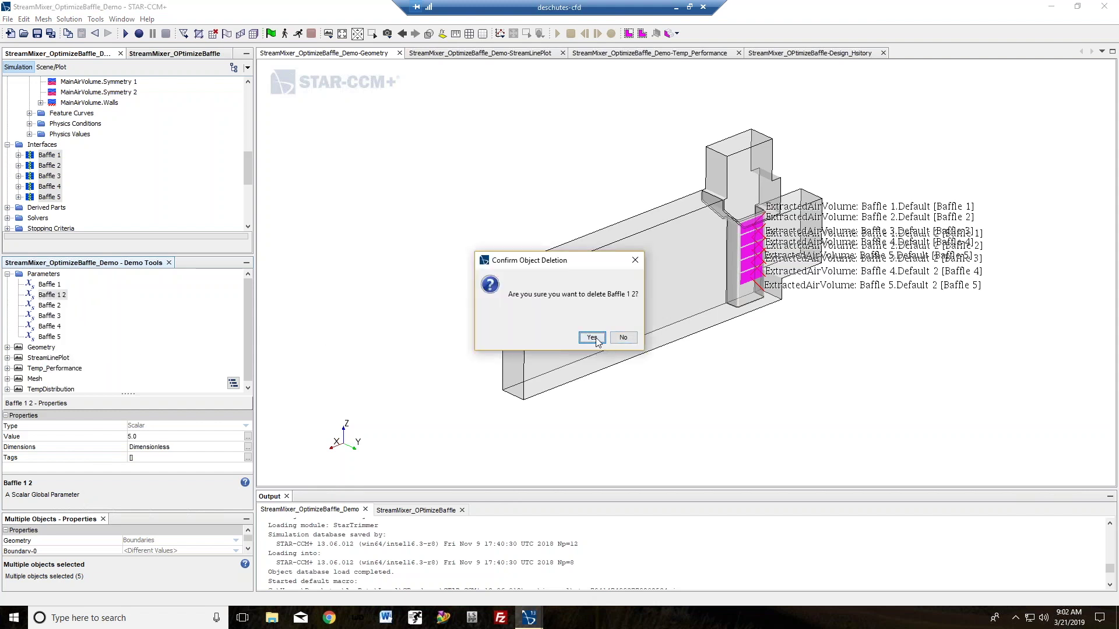
left_click(592, 338)
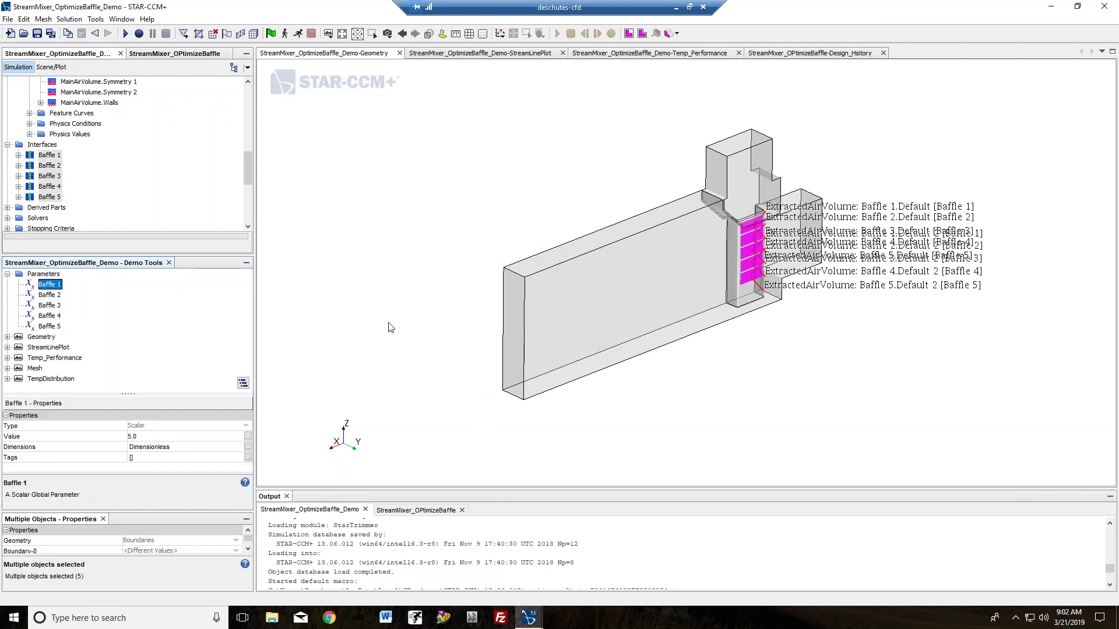
Inspect the Baffle 2, Baffle 4 and Baffle 3 parameters and view the StreamLinePlot scene
left_click(51, 296)
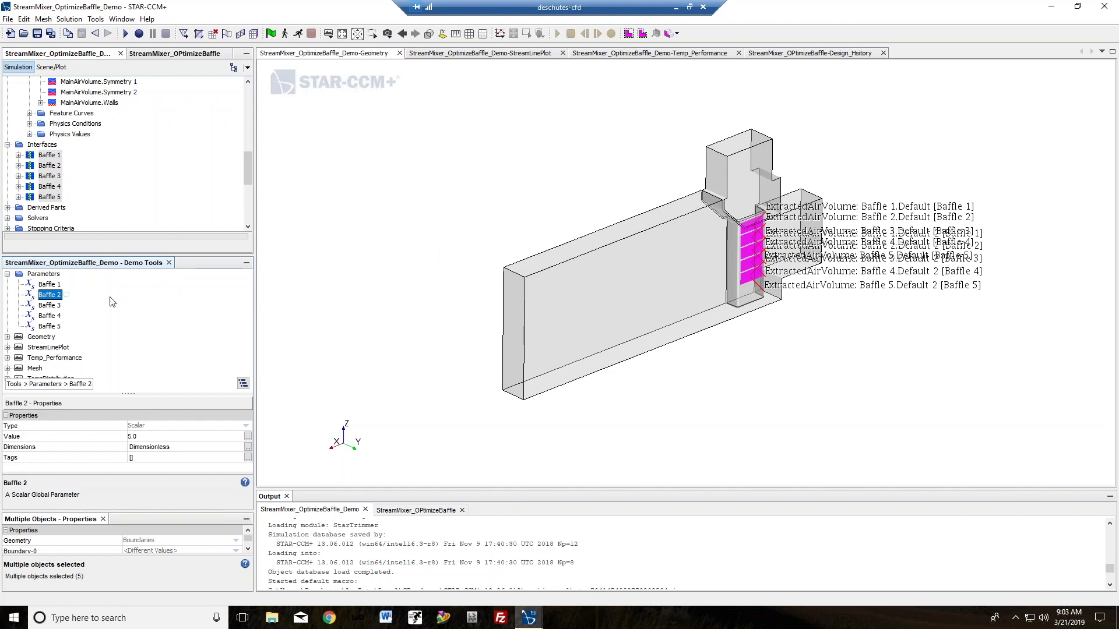
left_click(52, 316)
scroll(131, 197, "down", 2)
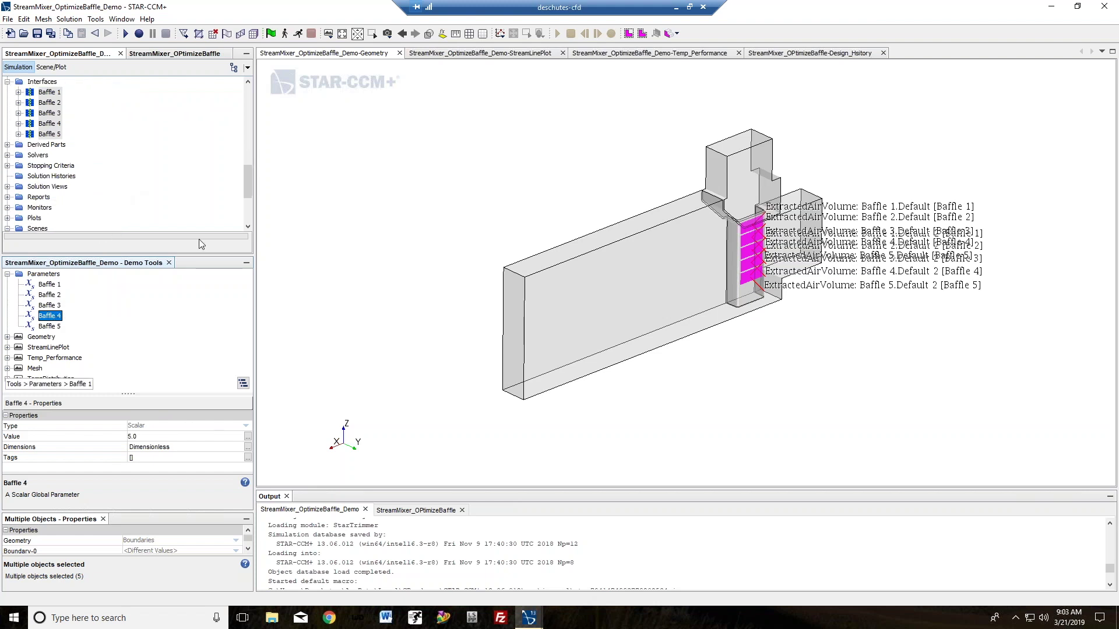
left_click(478, 53)
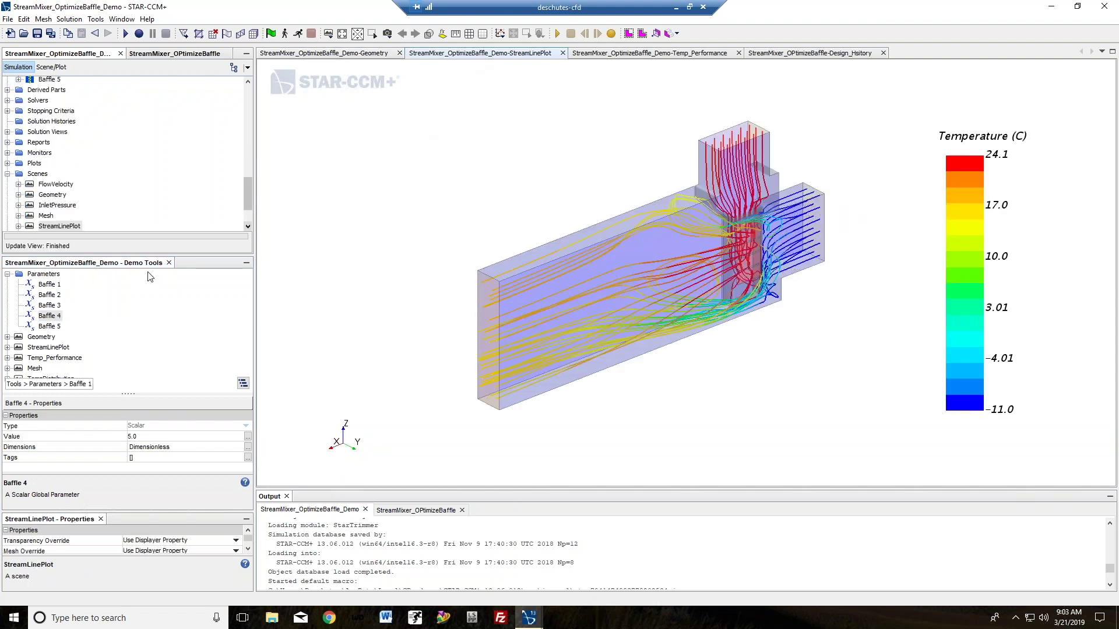
left_click(46, 306)
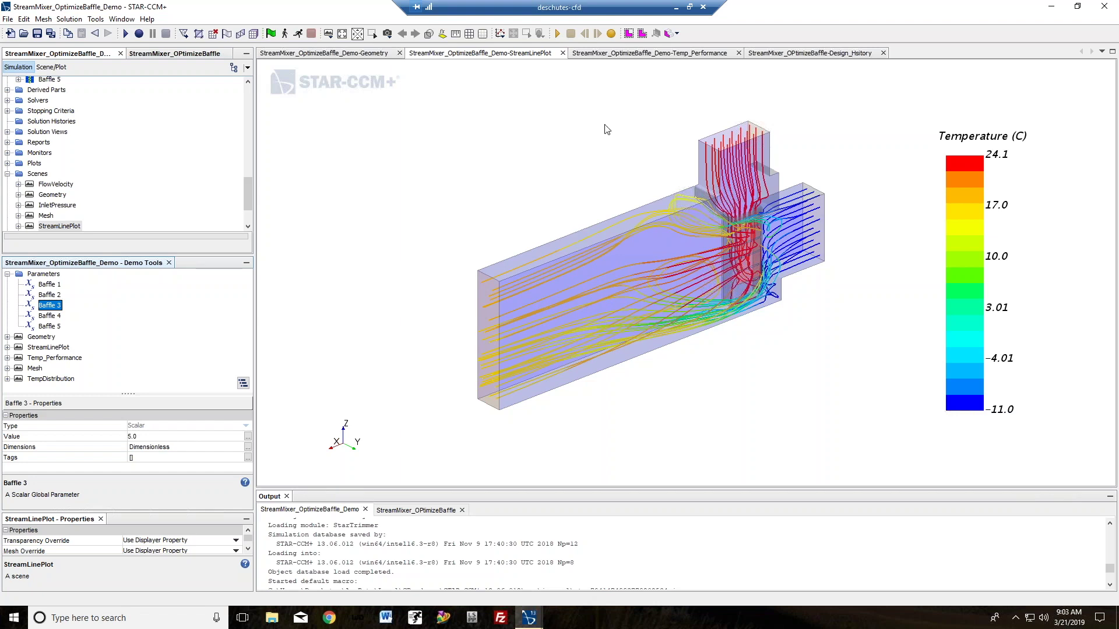
Show the Temp_Performance scene and run the demo simulation
left_click(613, 55)
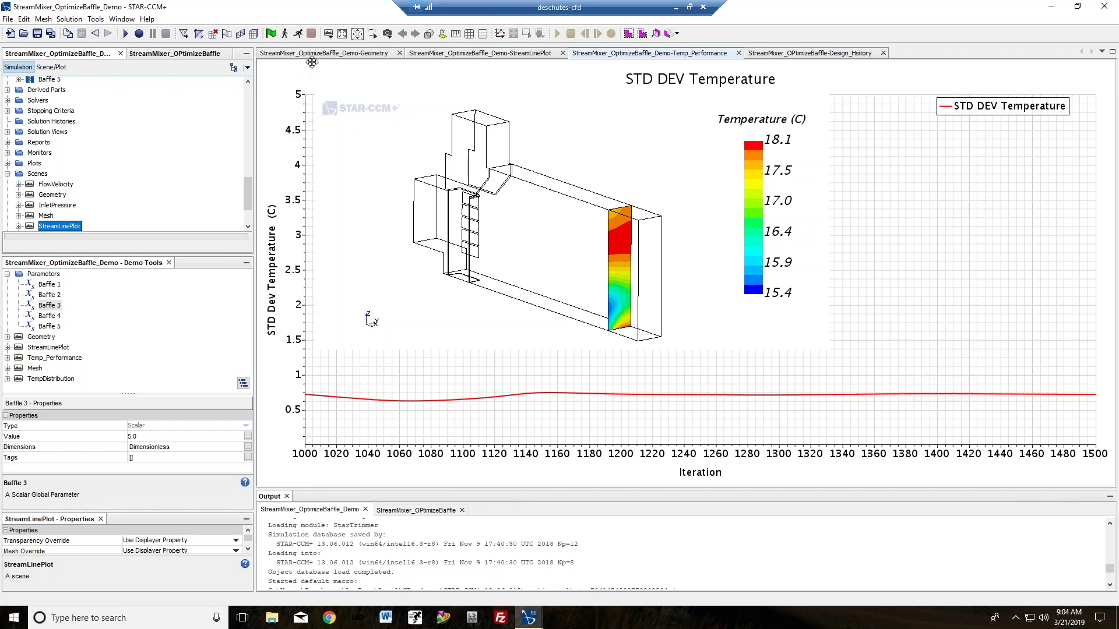
left_click(298, 33)
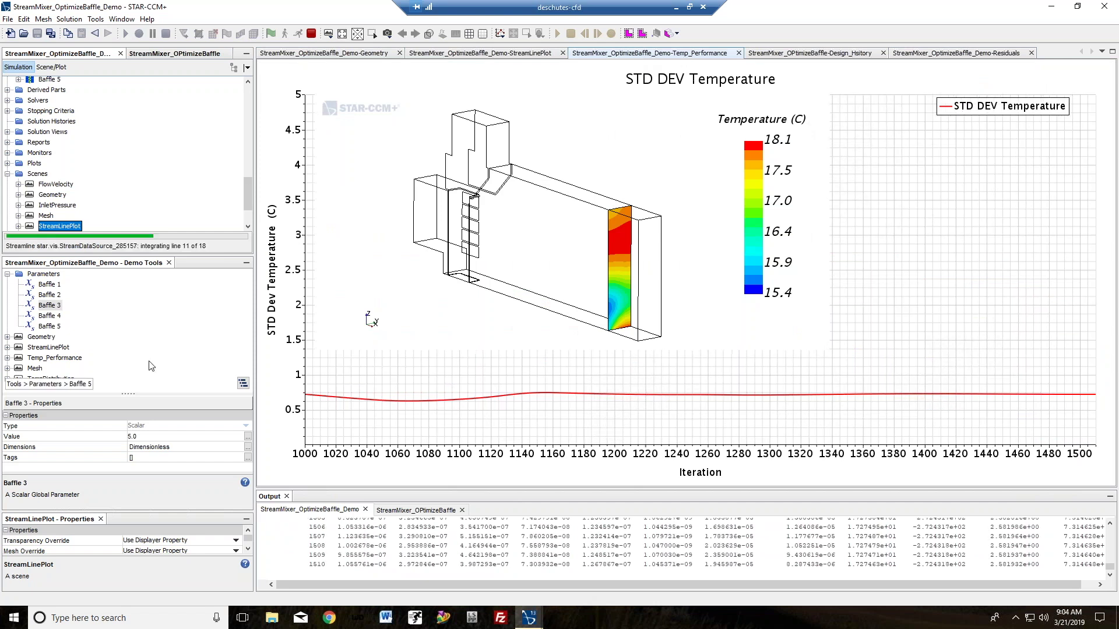
Close the StreamLinePlot scene and set the Baffle 1 parameter to 2 while the simulation runs
left_click(58, 284)
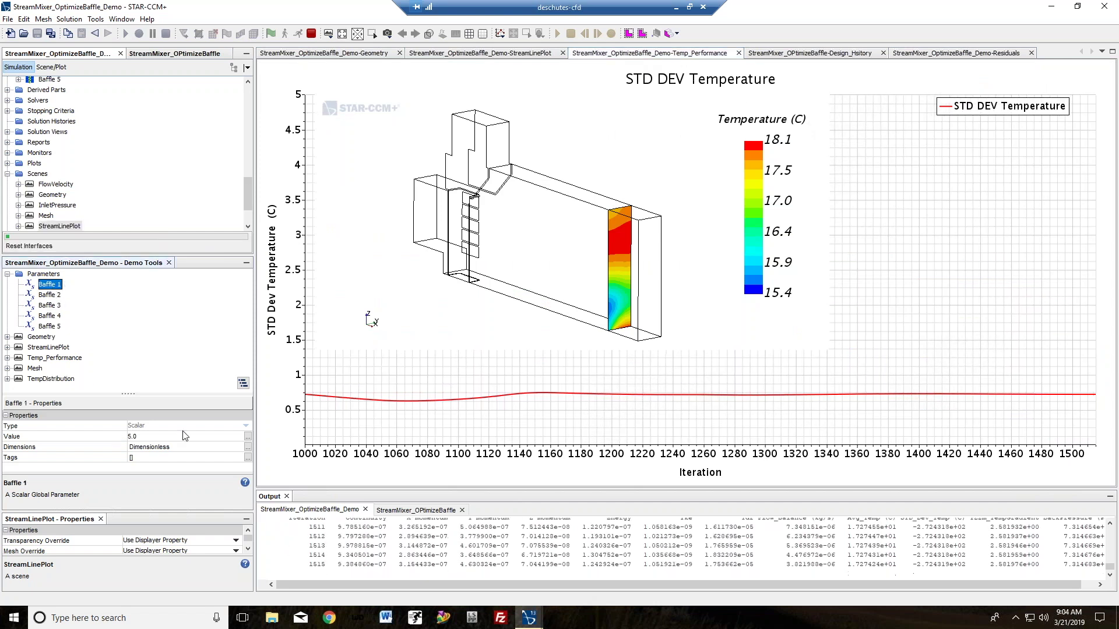
left_click(165, 438)
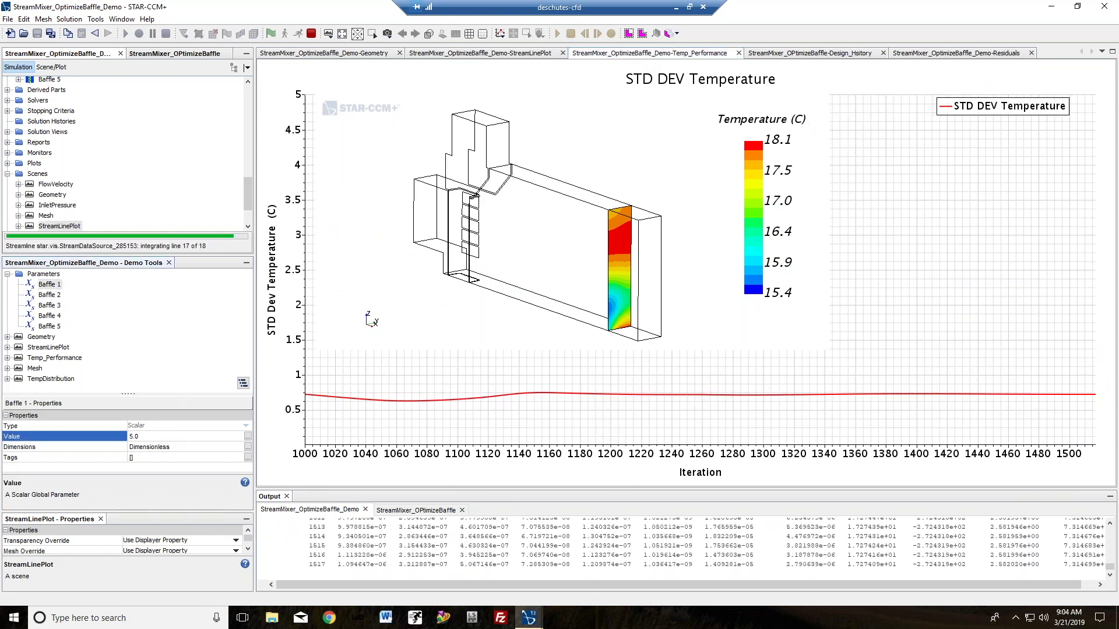
left_click(563, 53)
left_click(146, 436)
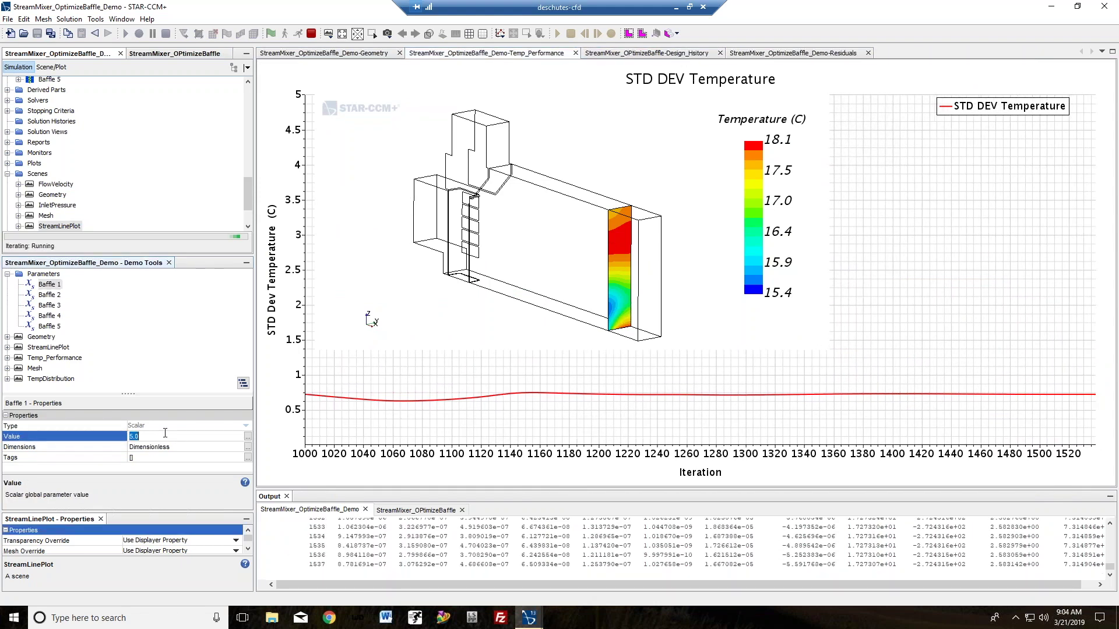
type("2")
key("Return")
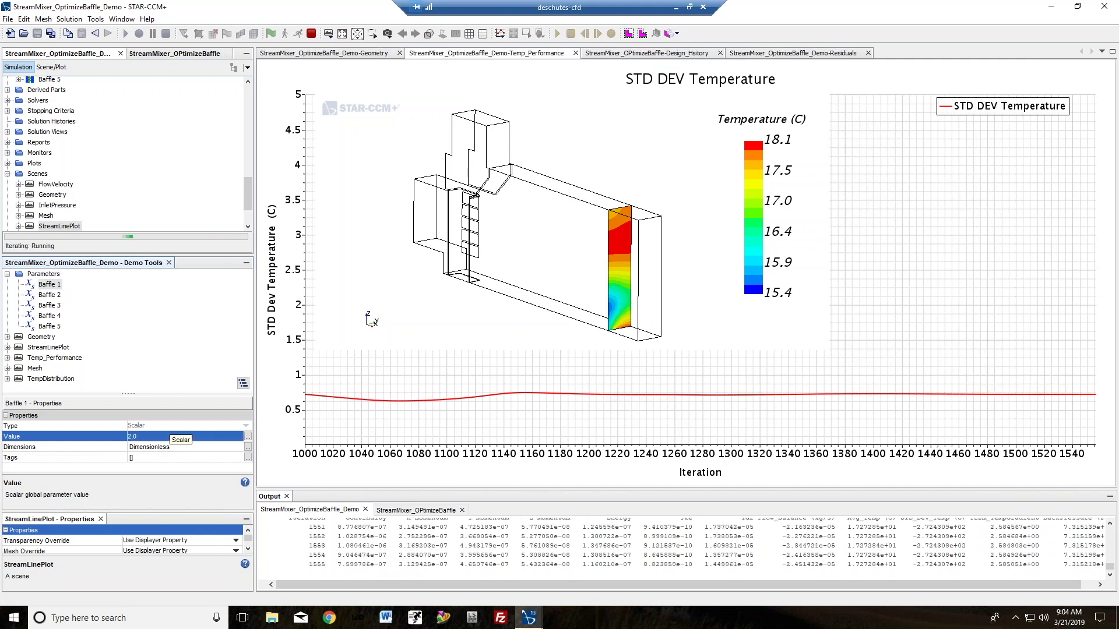
Set the Baffle 5 parameter to 10 and stop the running simulation
left_click(48, 326)
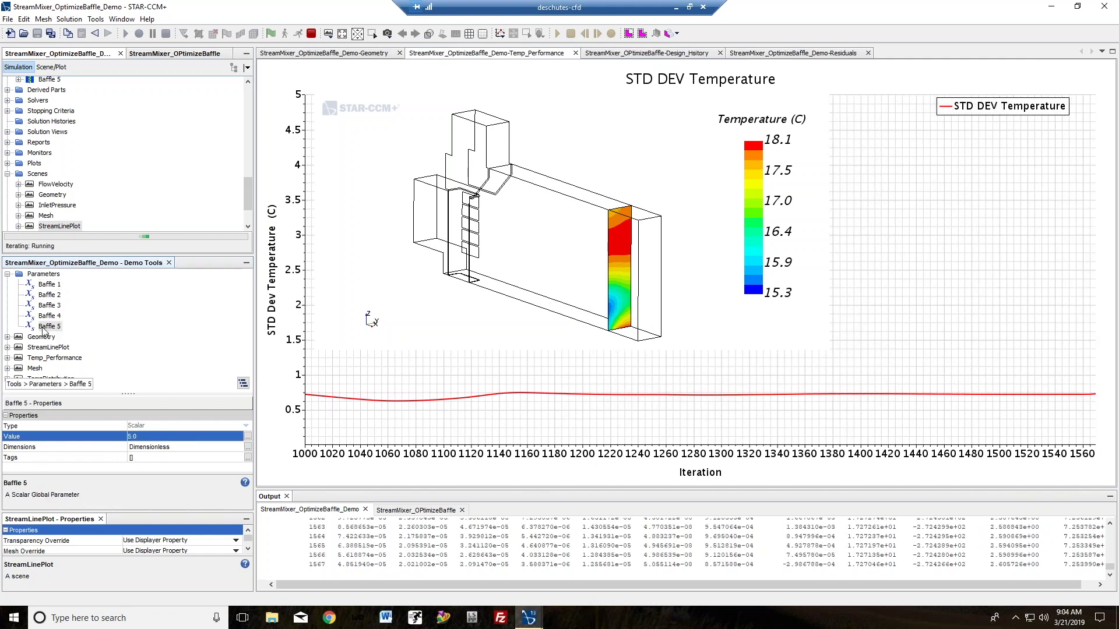
left_click(146, 437)
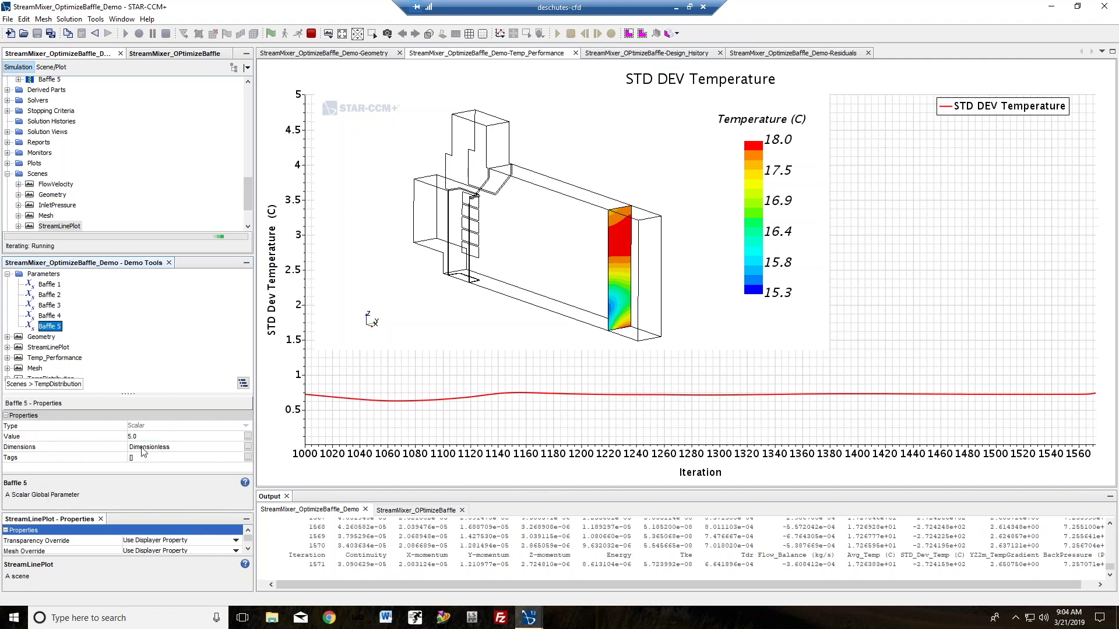
type("10")
key("Return")
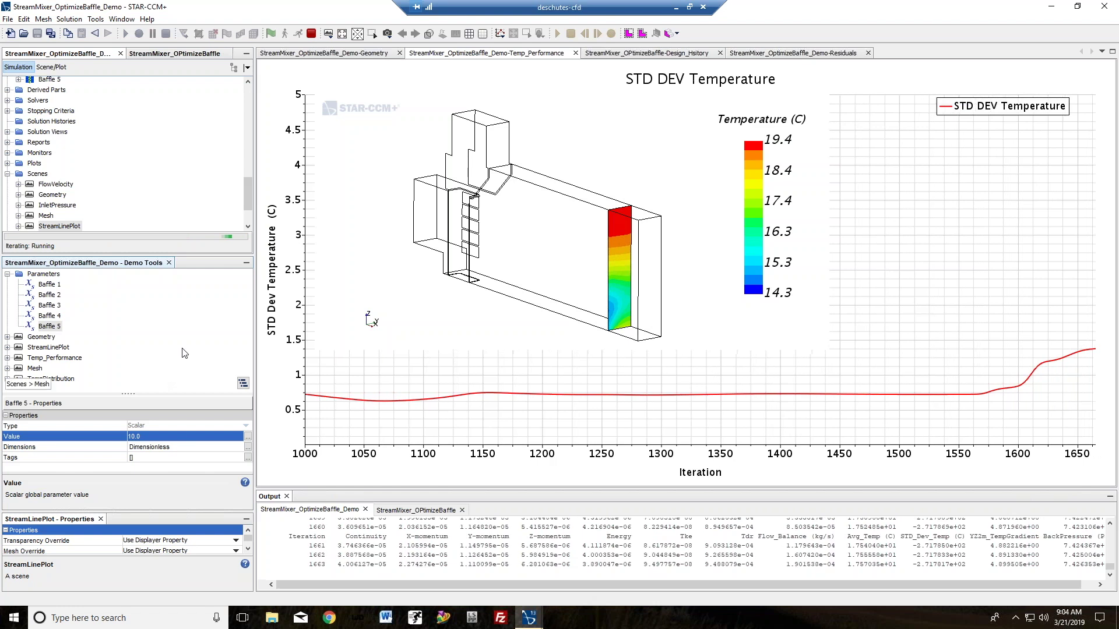
left_click(312, 33)
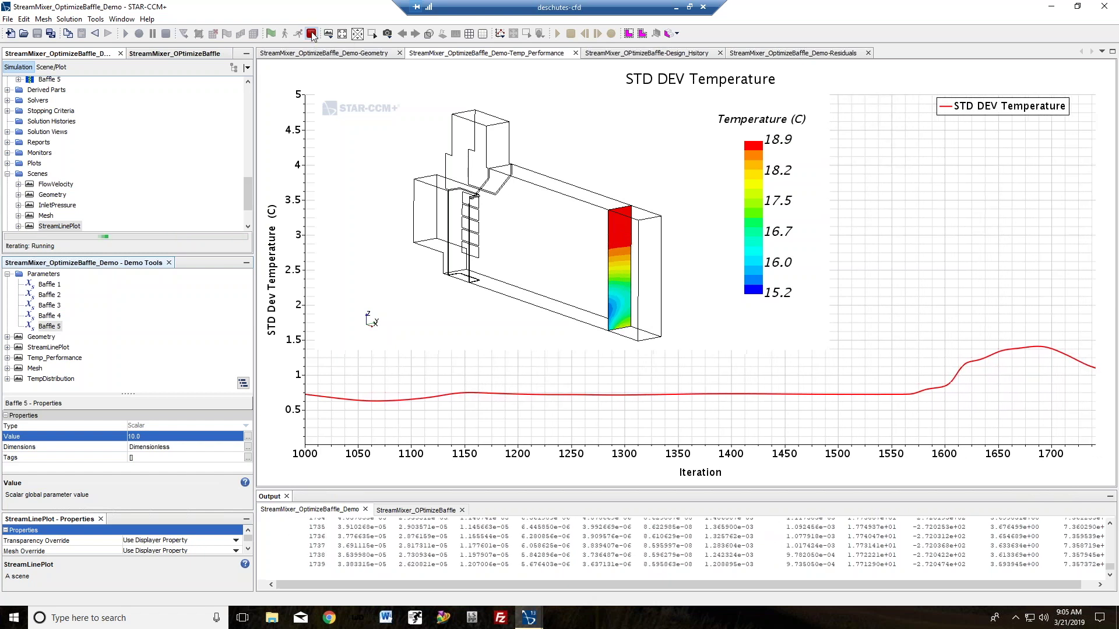
Switch to the StreamMixer_OPtimizeBaffle project, enlarge its tree area, and inspect the Optimization Study and its input parameters
left_click(178, 55)
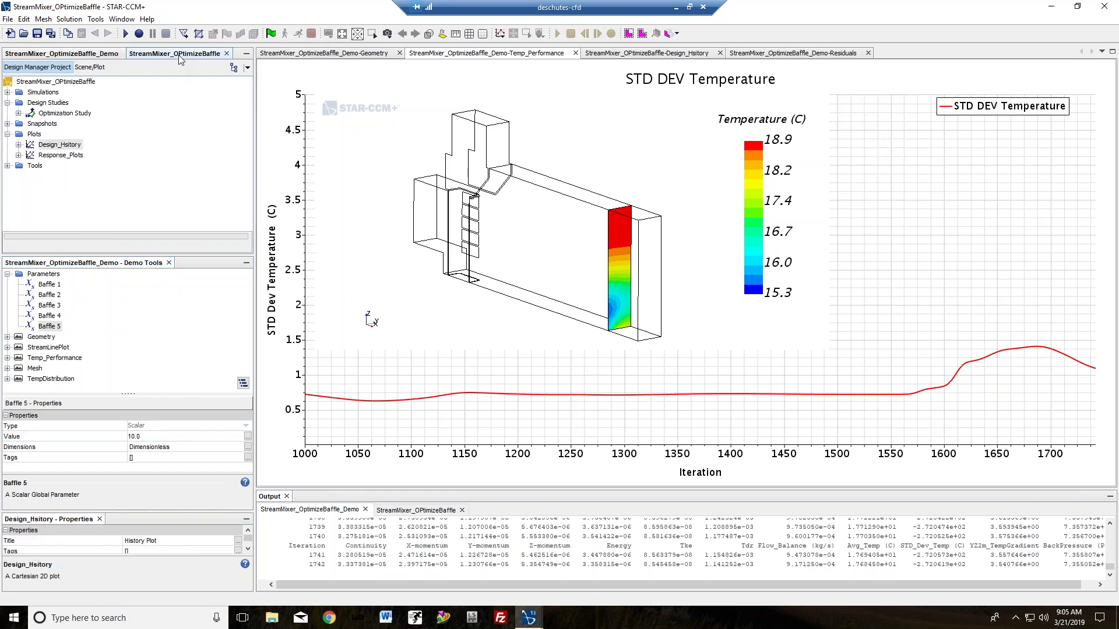
left_click(19, 113)
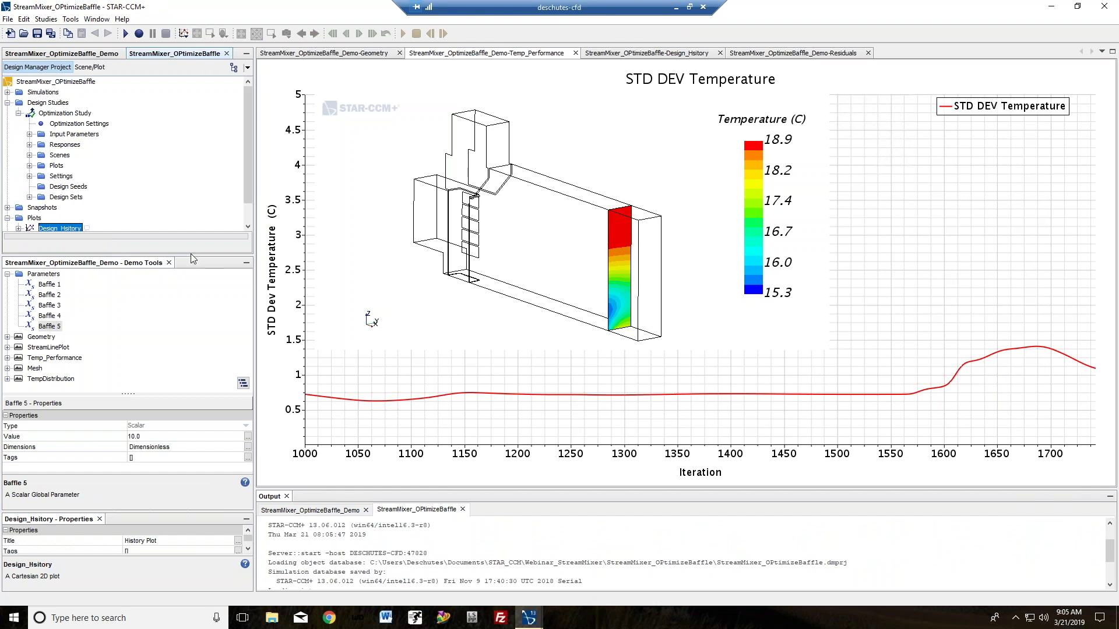
left_click_drag(191, 257, 193, 334)
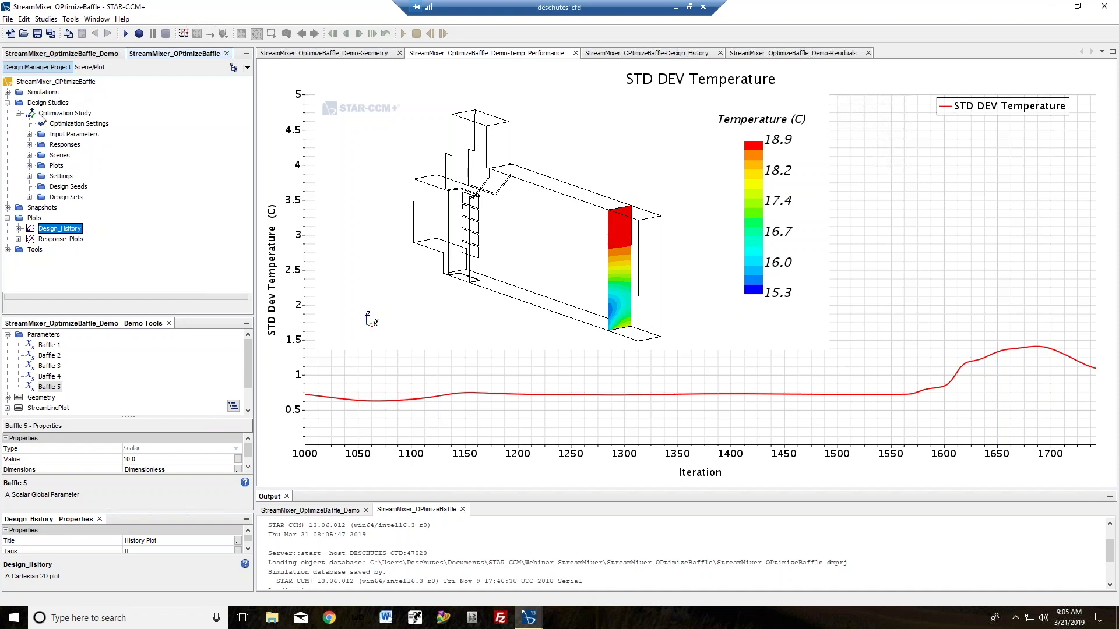
left_click(70, 114)
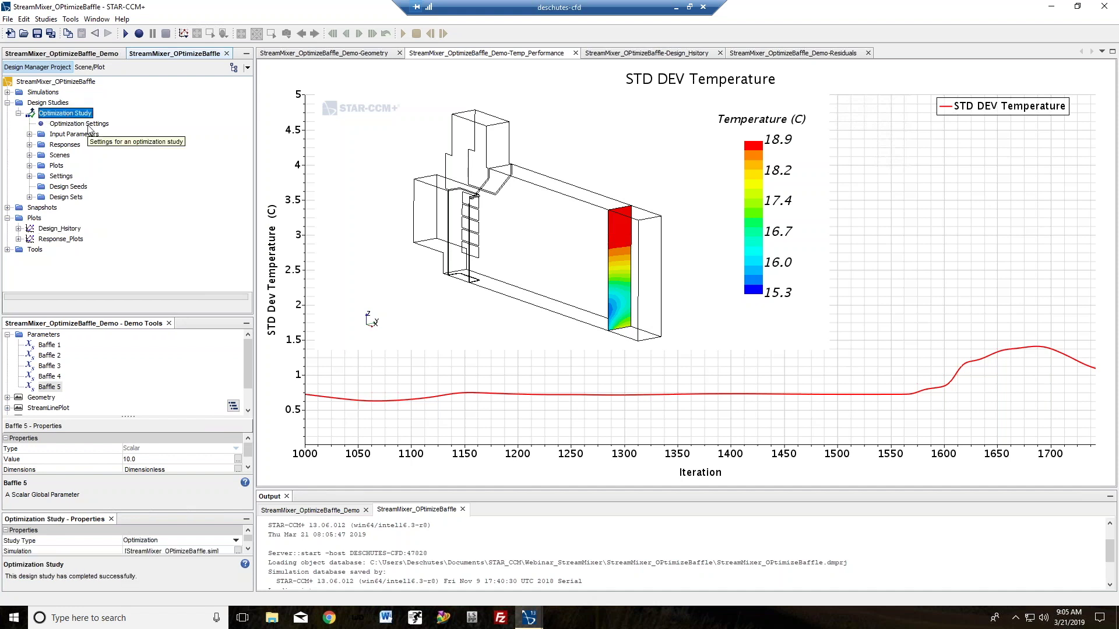
left_click(54, 135)
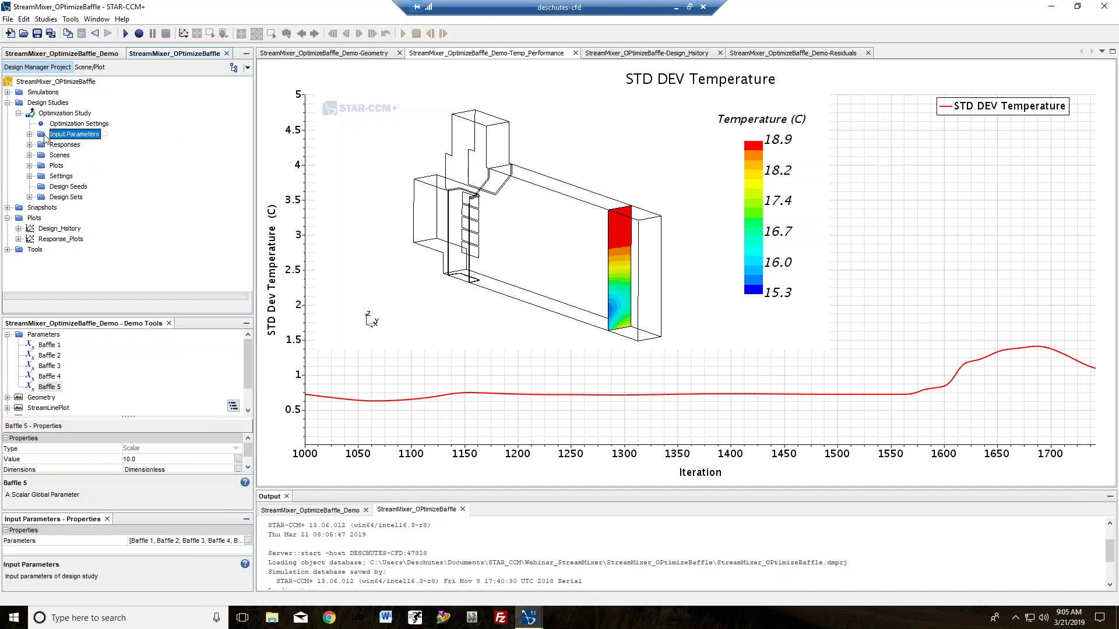
Review the Optimization Study's input parameter table and examine its responses, including YZ3m_STD_Dev_Temp
double_click(53, 136)
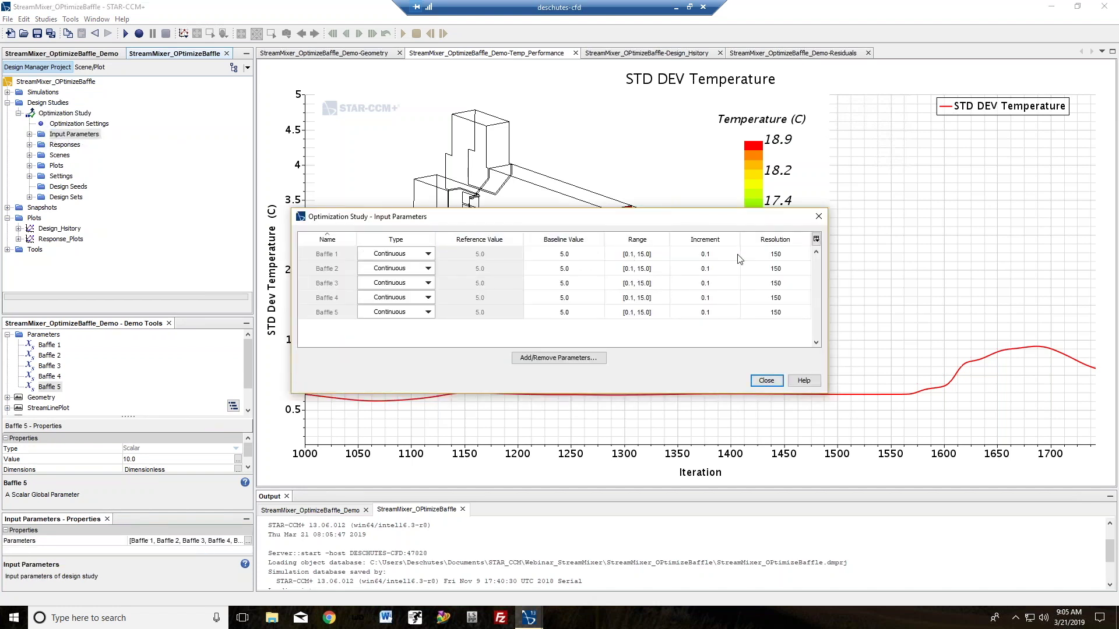
left_click(761, 382)
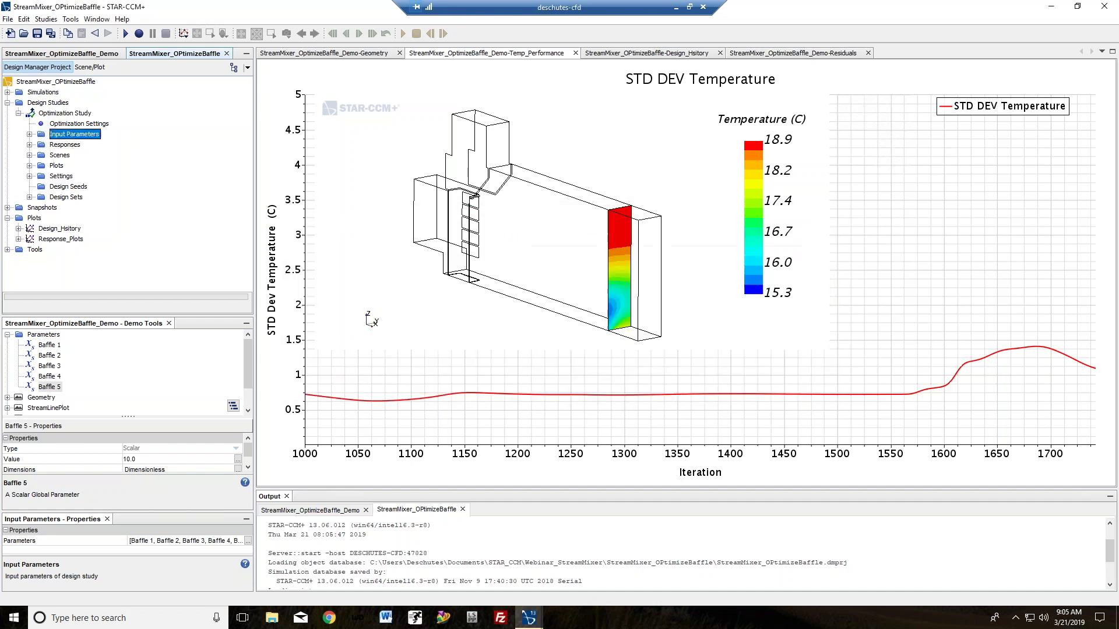
left_click(30, 144)
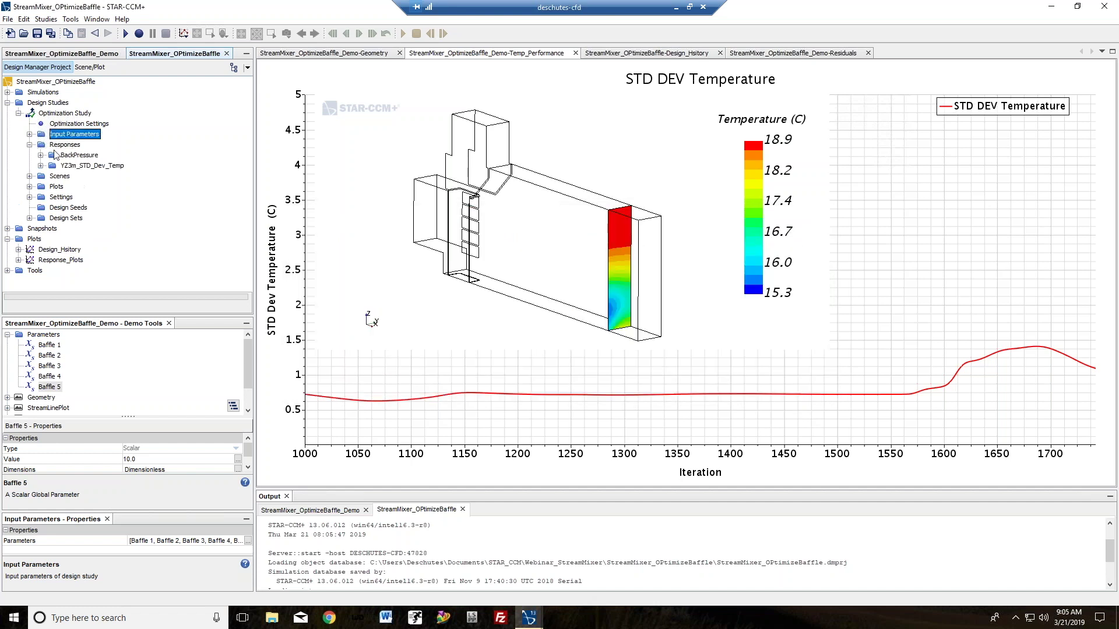
left_click(77, 166)
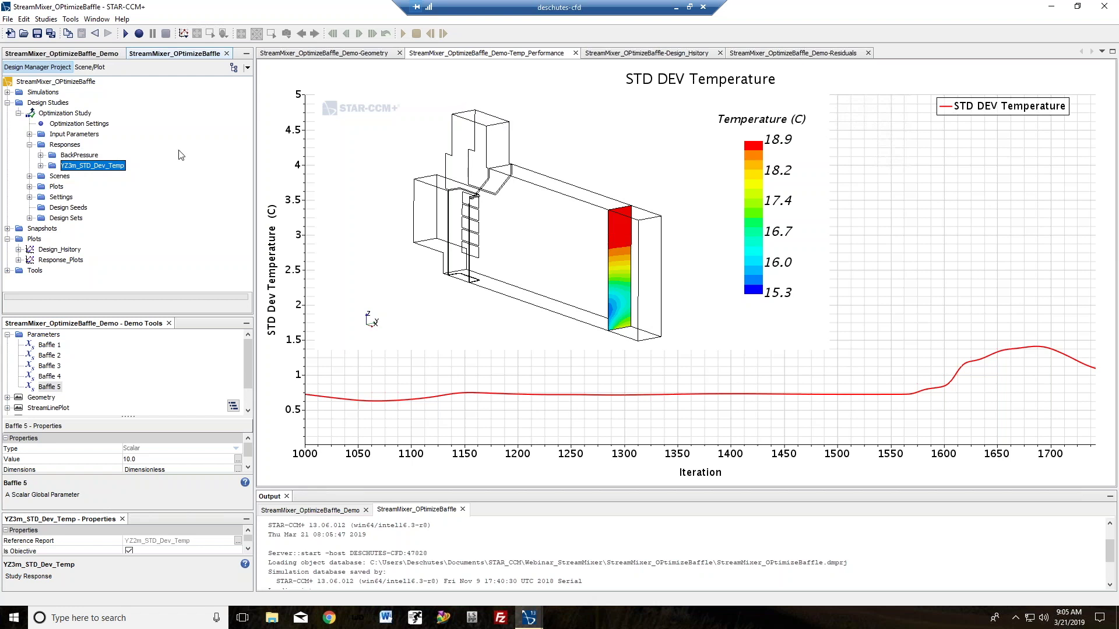
double_click(41, 145)
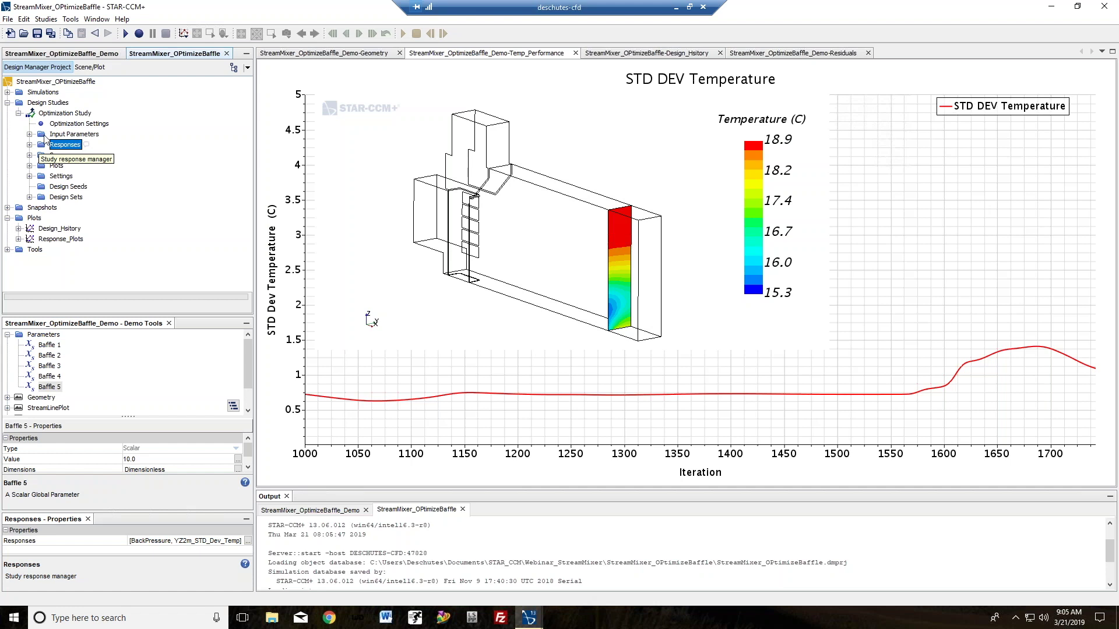
Review the Residuals and Design_History plots, and open the TempDistribution scene for Design 145 from the history plot
left_click(803, 54)
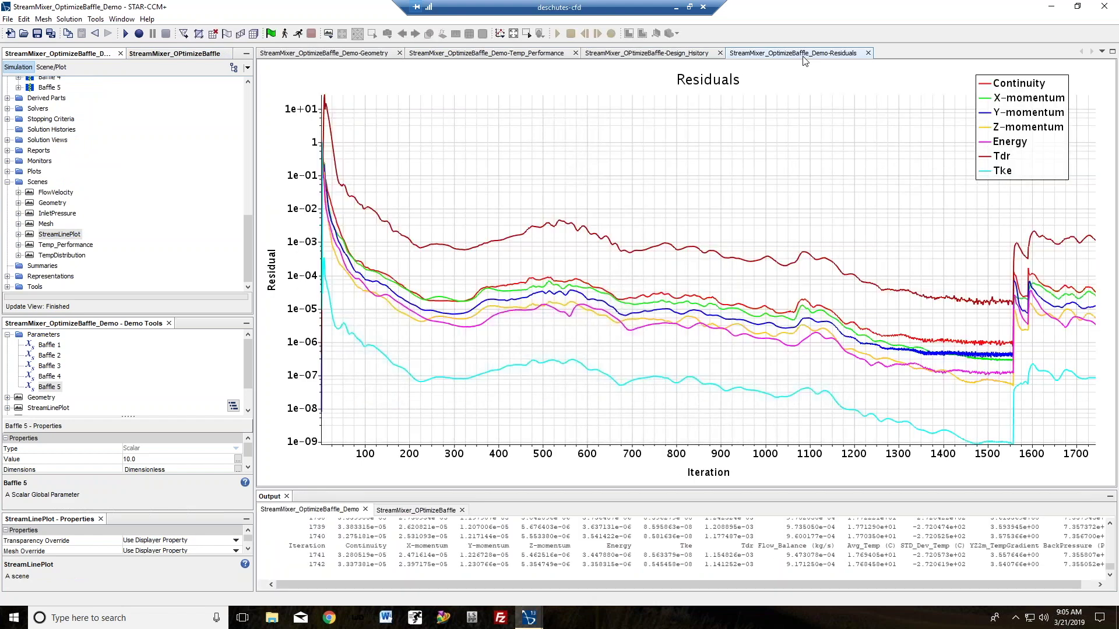
left_click(670, 54)
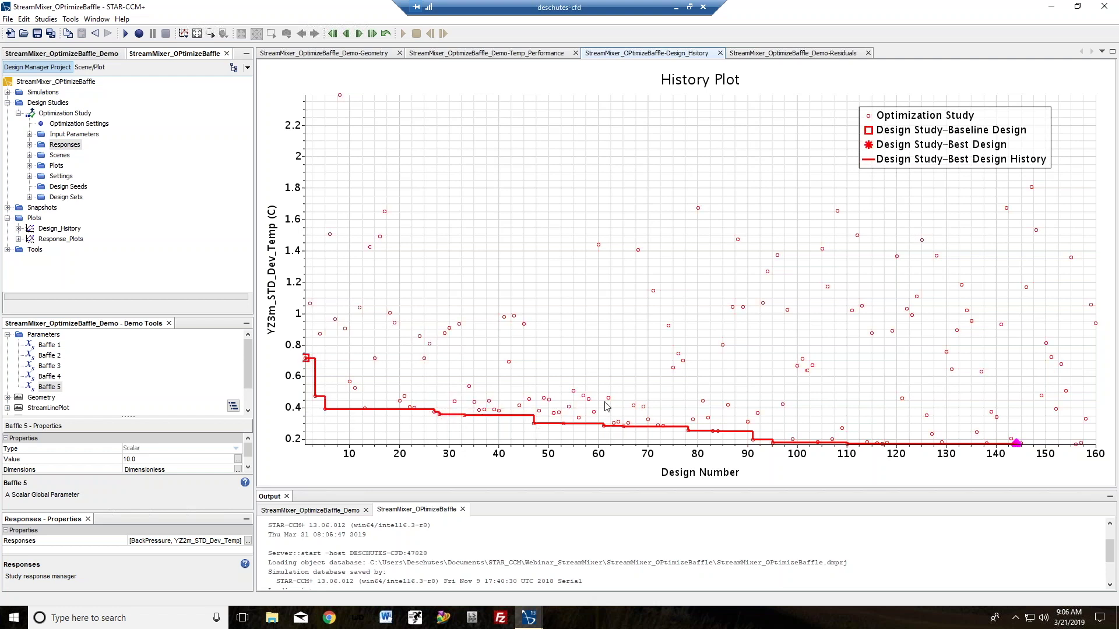
mouse_move(613, 397)
right_click(1017, 443)
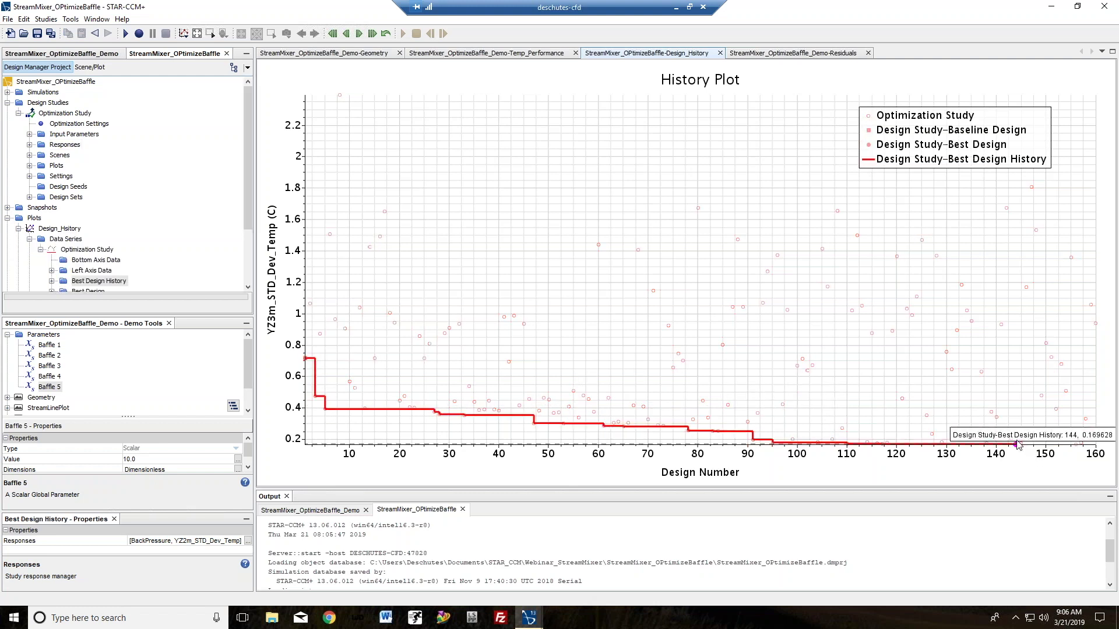
key("Escape")
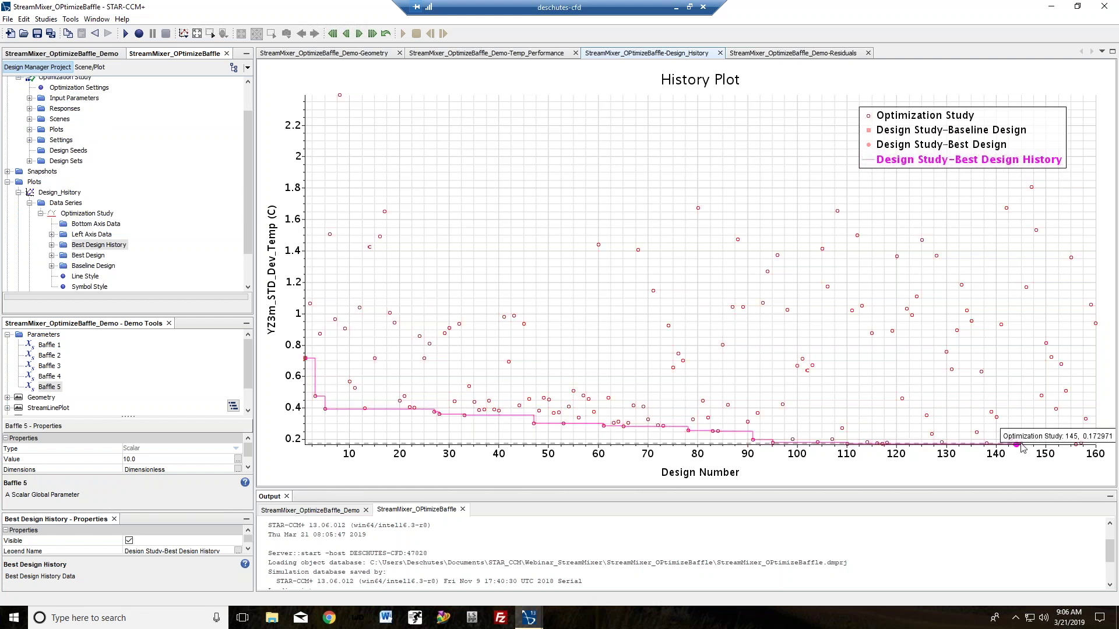
right_click(1020, 446)
mouse_move(1051, 463)
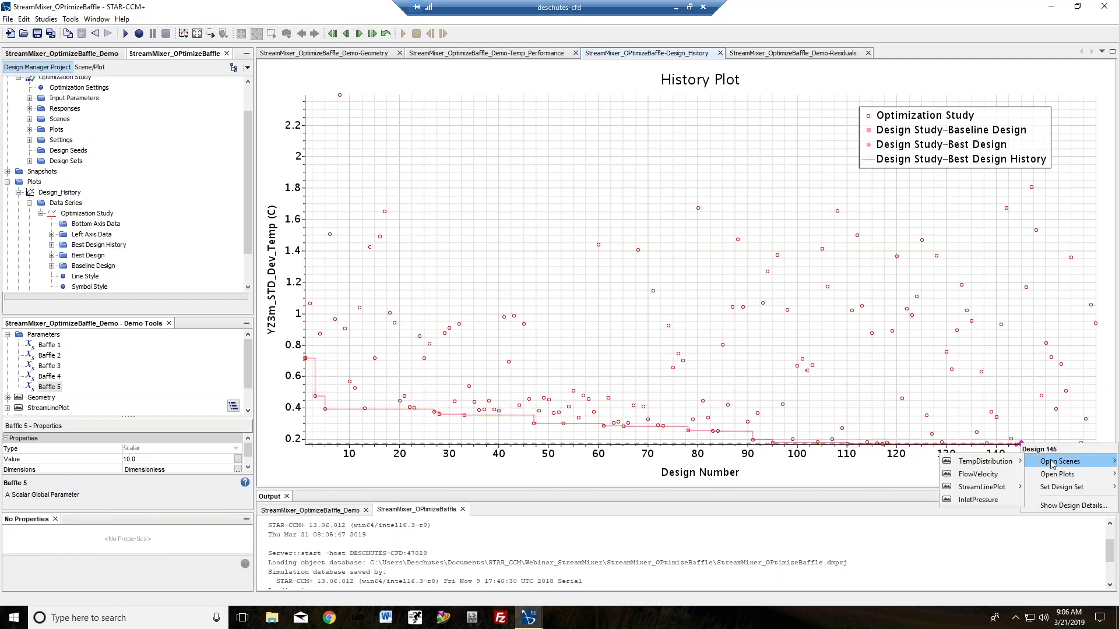
left_click(1051, 462)
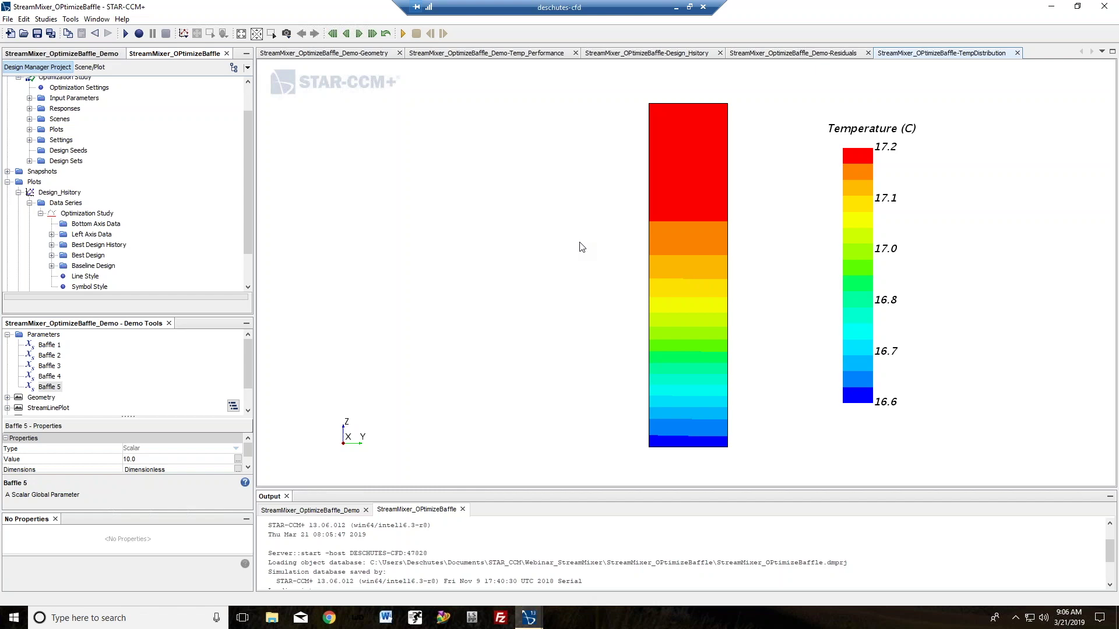
Switch to the DAWT_Optimization_V03_DEMO simulation window and examine the mesh around the duct profile in the Mesh_Axisymmetric scene
left_click(528, 618)
left_click(603, 591)
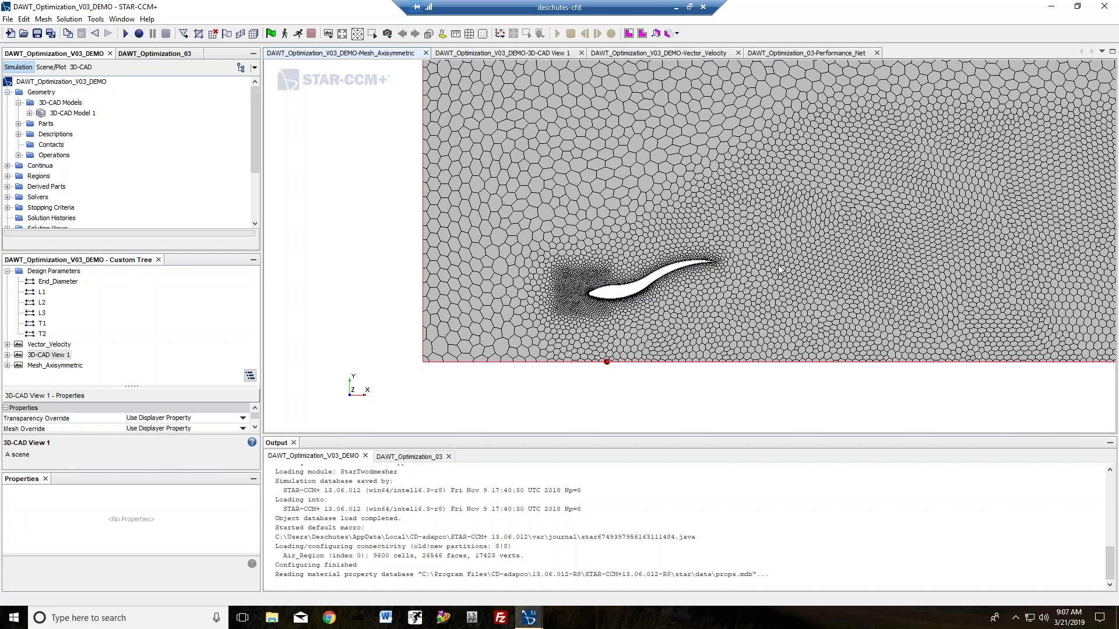
scroll(783, 268, "up", 1)
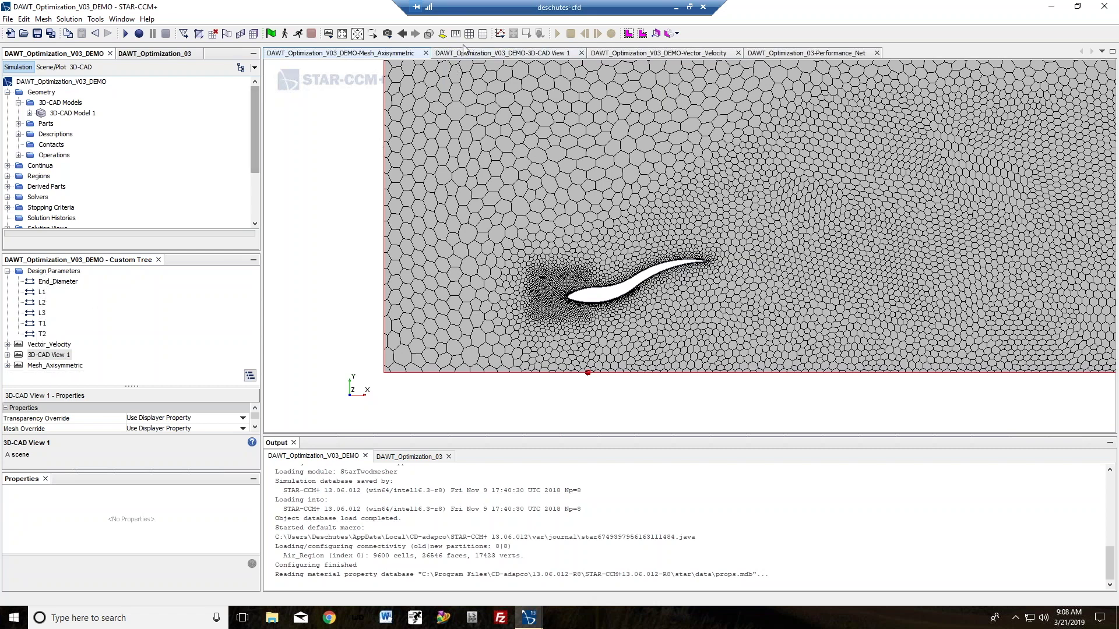
Show the 3D-CAD View 1 scene and open Sketch 1 for editing to examine the duct profile's dimensions
left_click(478, 57)
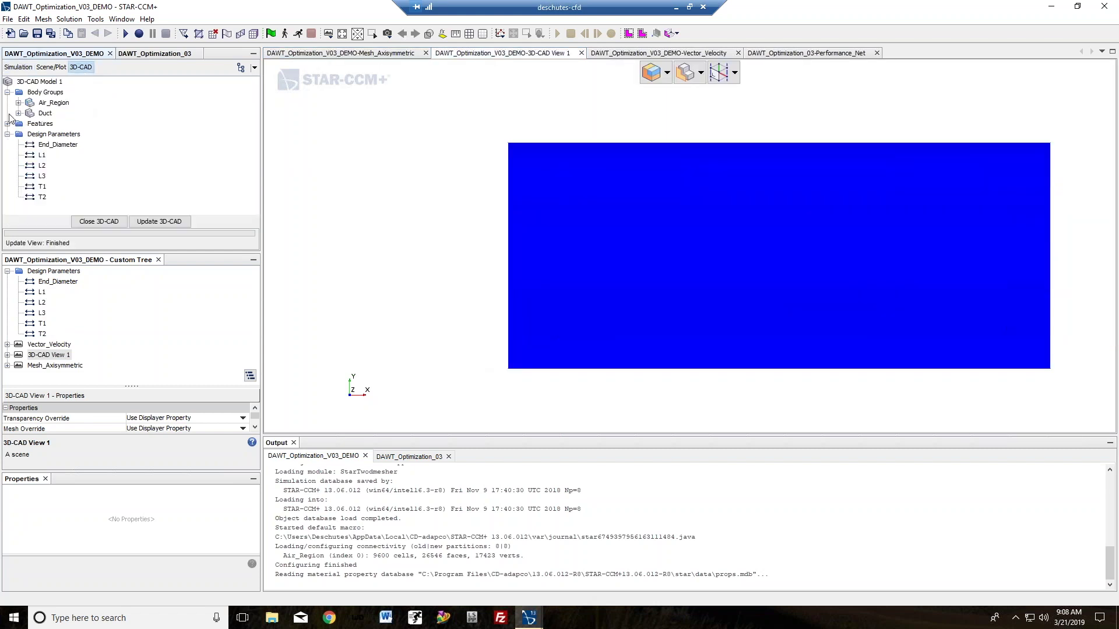
left_click(7, 124)
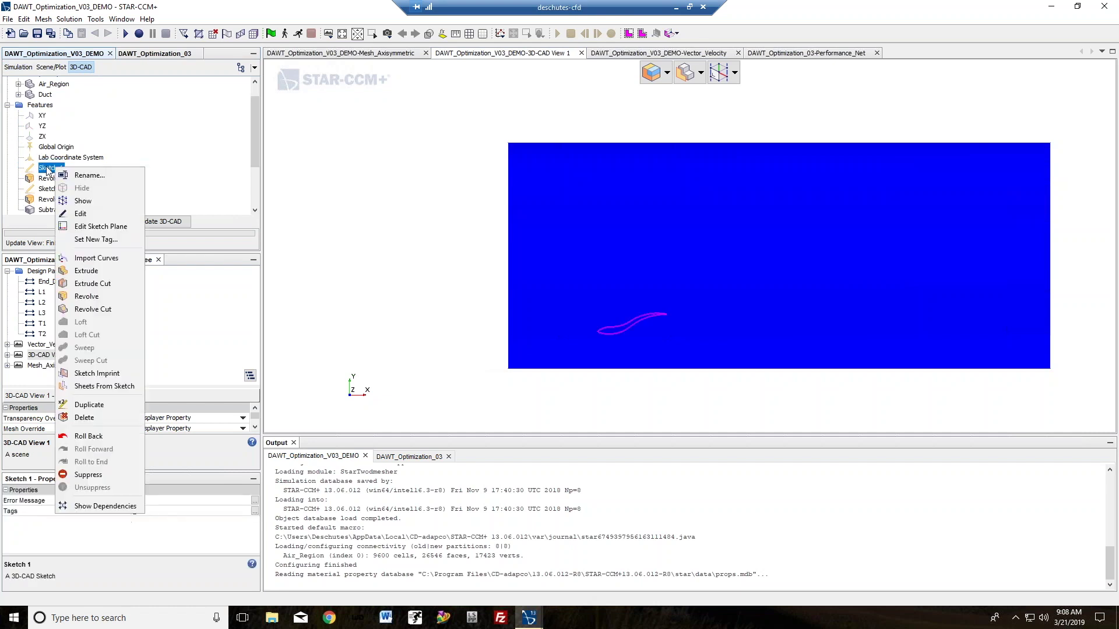
left_click(81, 213)
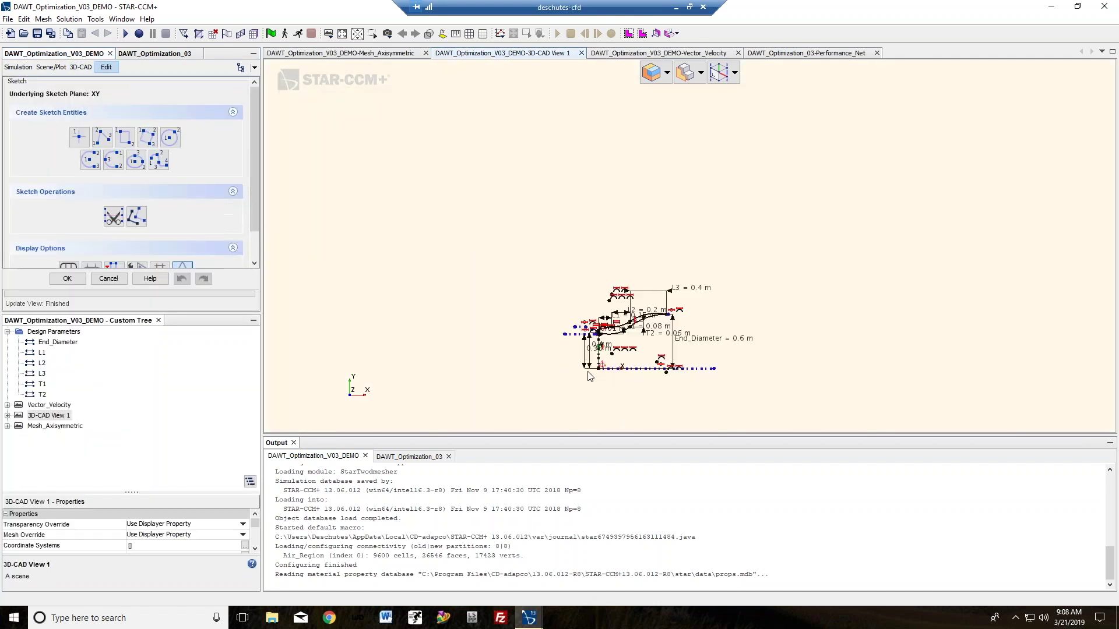
scroll(589, 376, "up", 5)
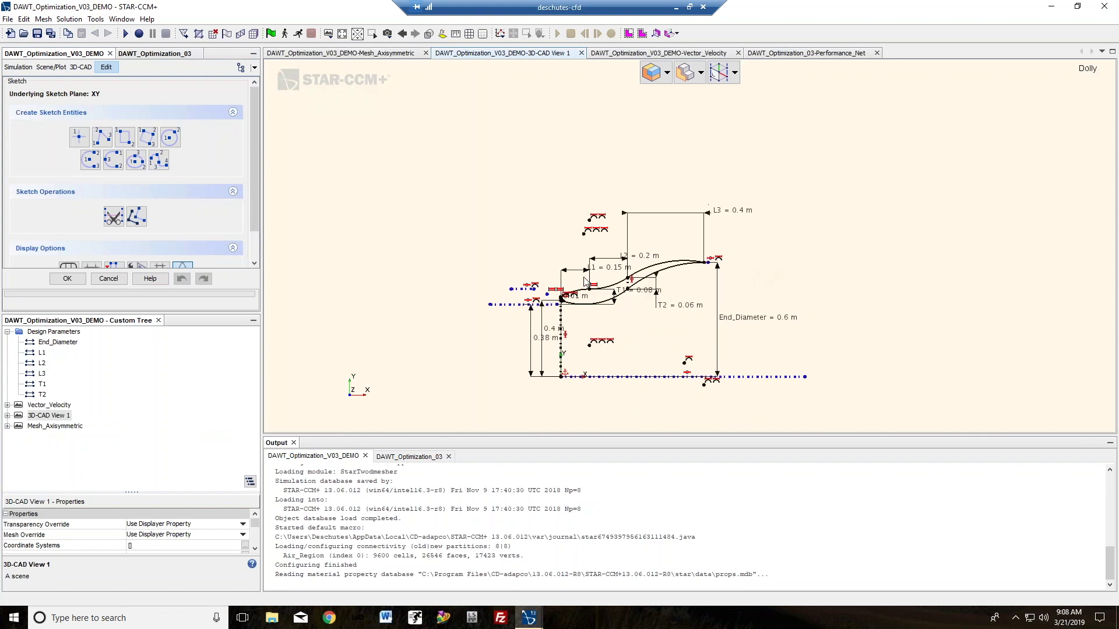
middle_click_drag(542, 296, 529, 300)
middle_click_drag(782, 315, 767, 313)
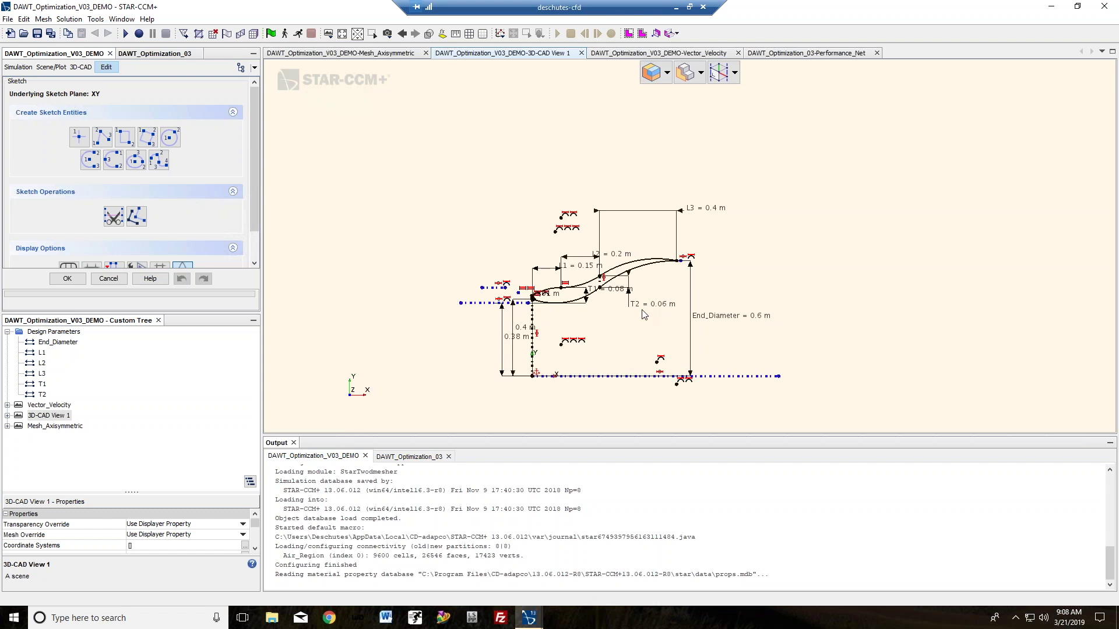
scroll(681, 338, "up", 1)
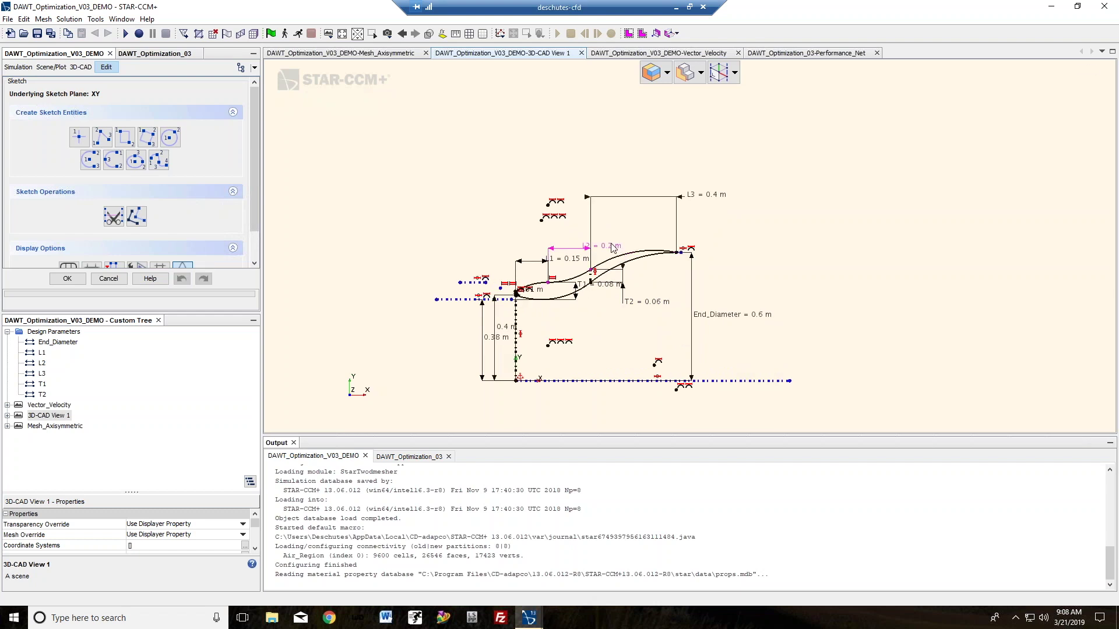
Move the L2 and L1 dimension labels clear of the duct profile and cancel the sketch edit
left_click_drag(612, 248, 503, 239)
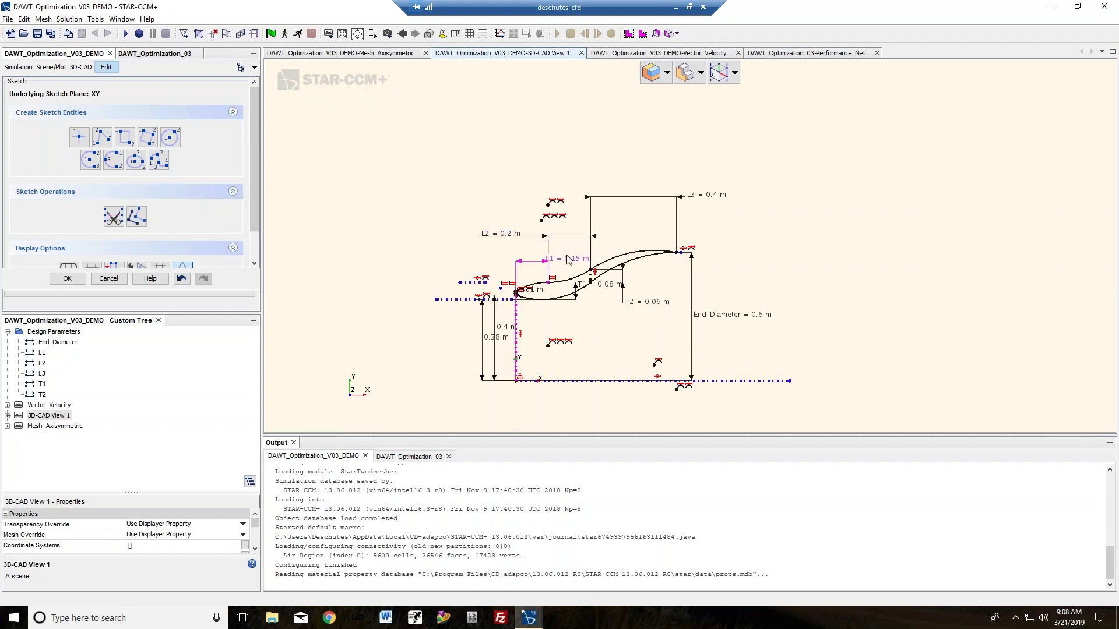
left_click_drag(576, 263, 451, 261)
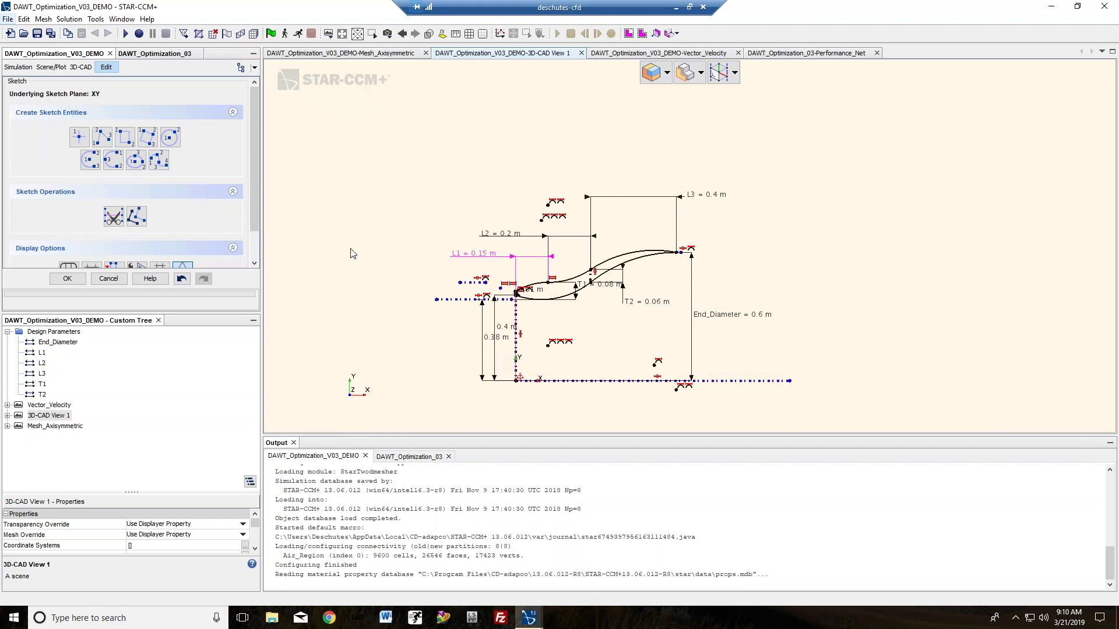
left_click(109, 279)
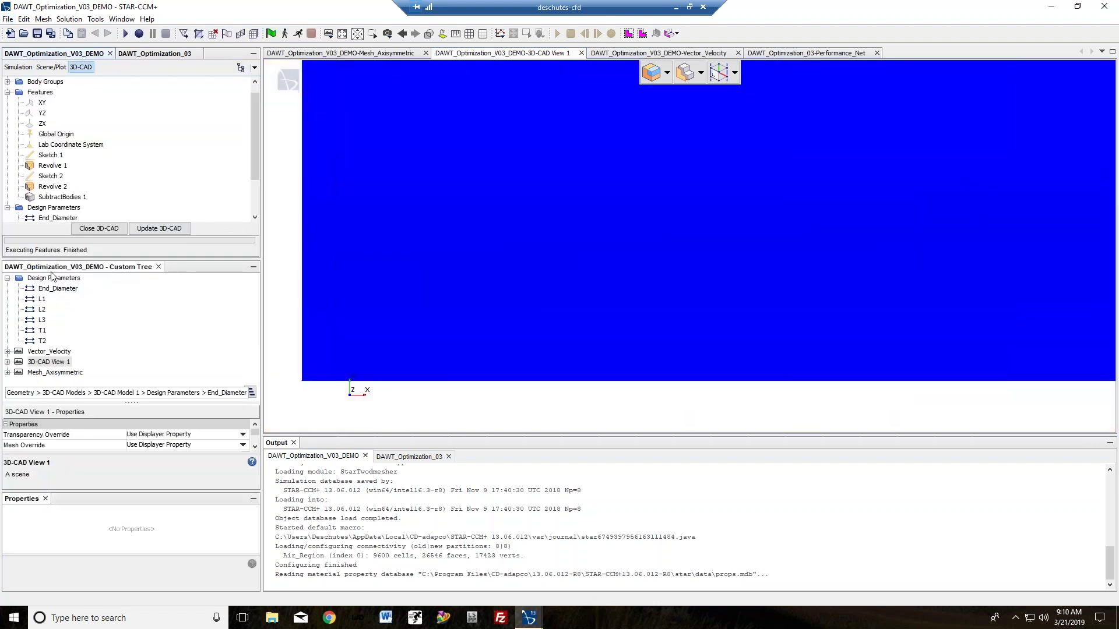
Show the Vector_Velocity scene and set the End_Diameter design parameter to 0.65 m
left_click(634, 54)
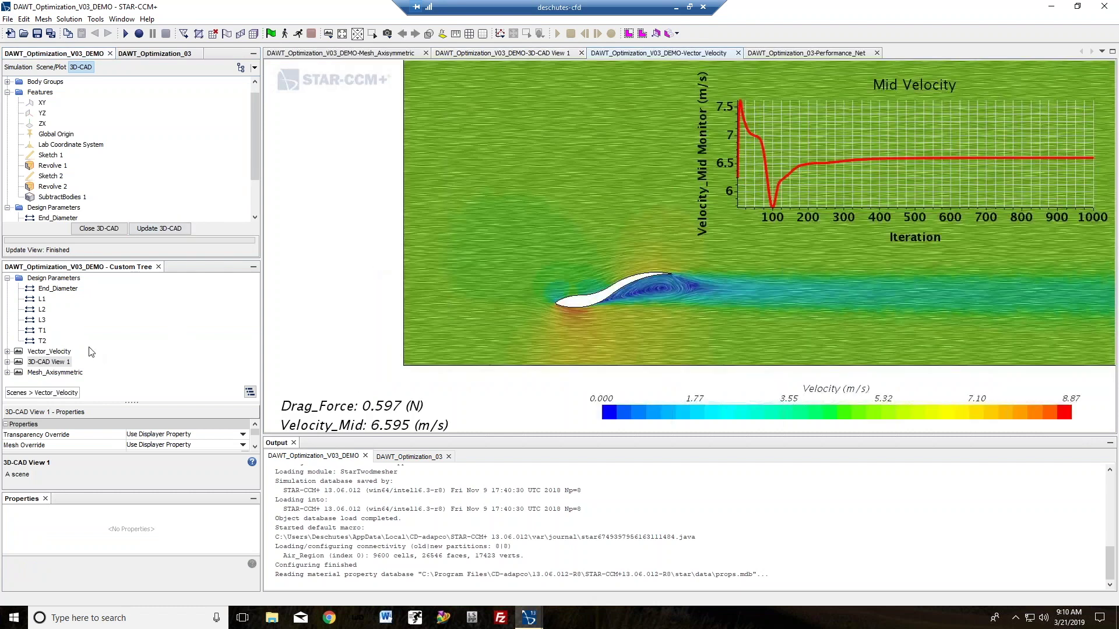
left_click_drag(137, 402, 139, 358)
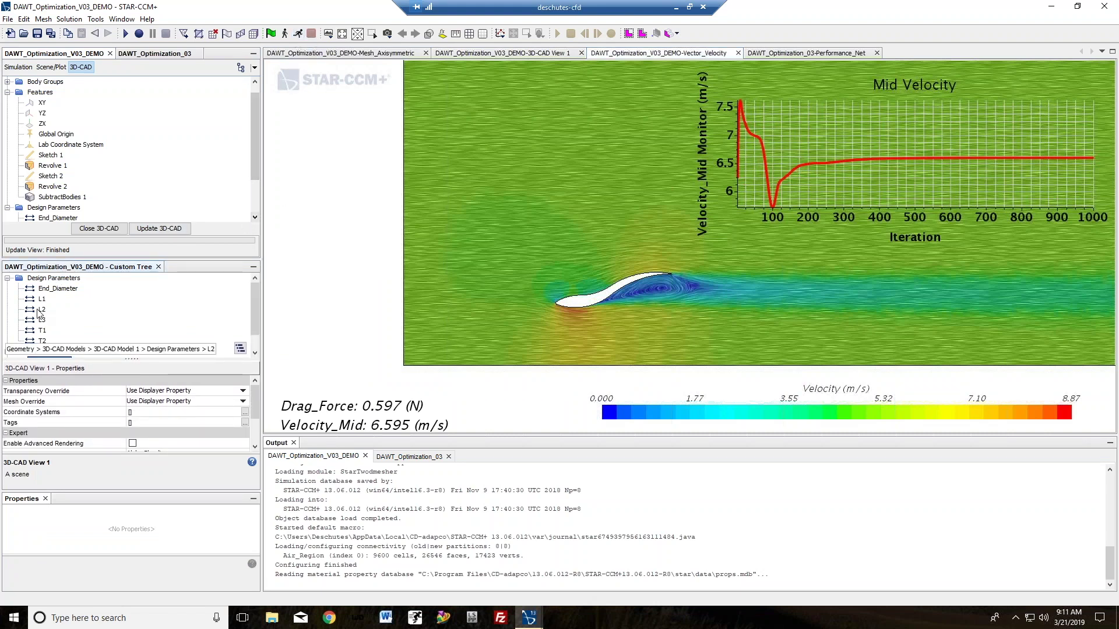
left_click(53, 289)
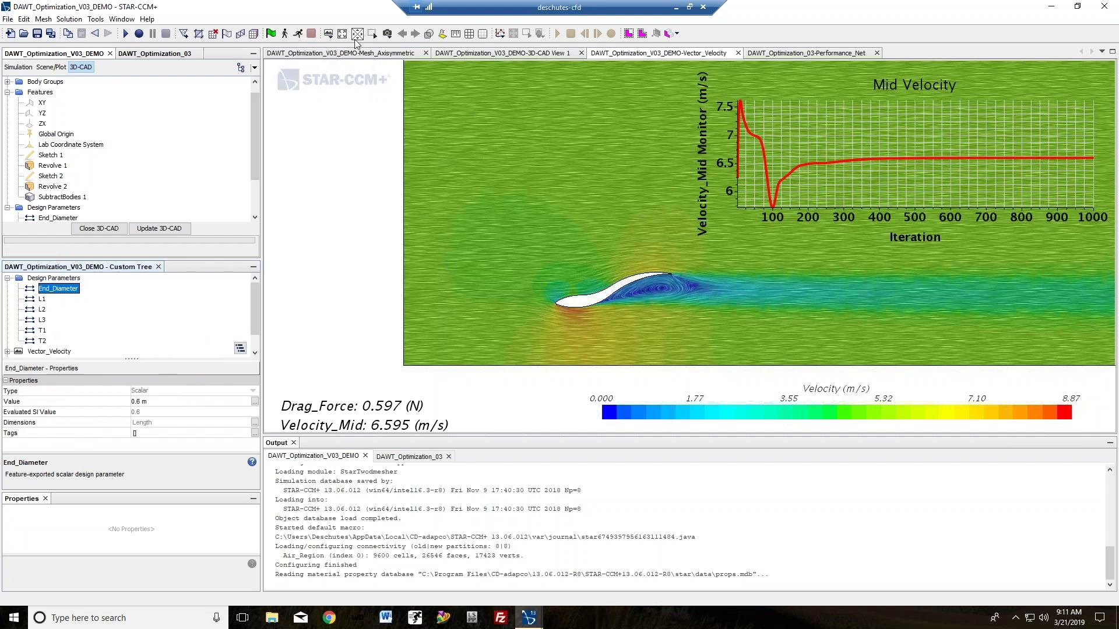
left_click(168, 402)
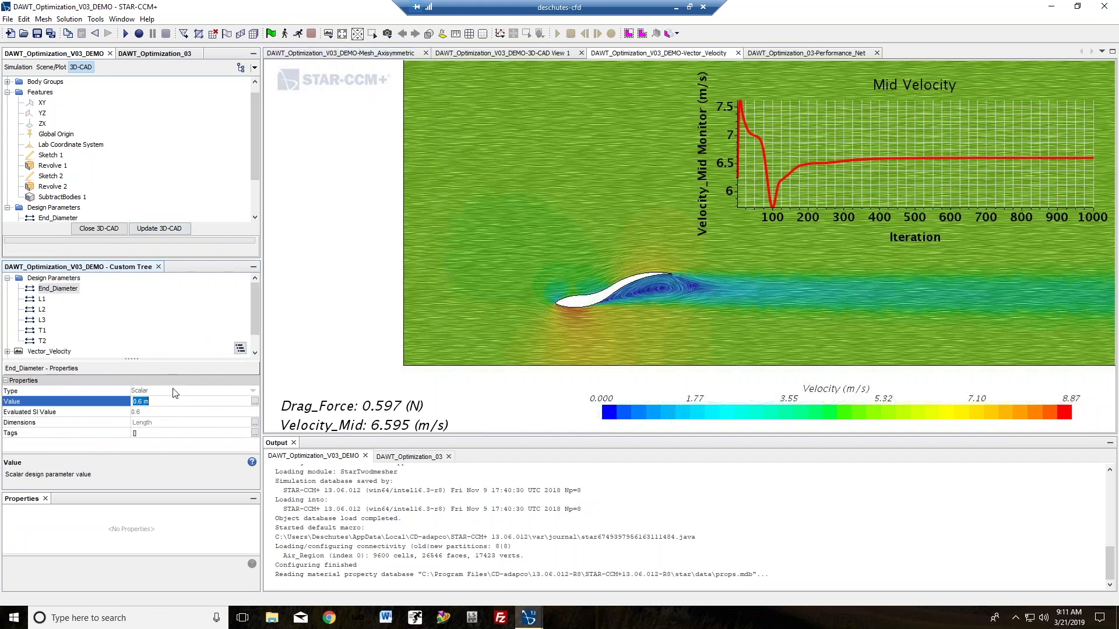
type("0.65")
key("Return")
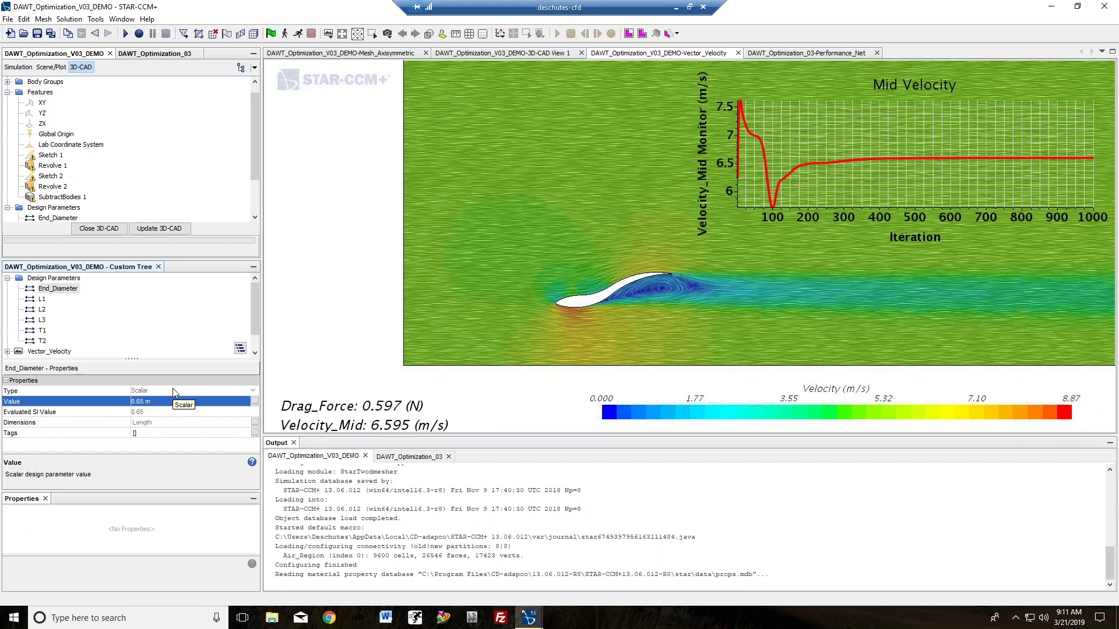
Check the L1 and L2 design parameters and set T1 to 0.07 m
left_click(41, 299)
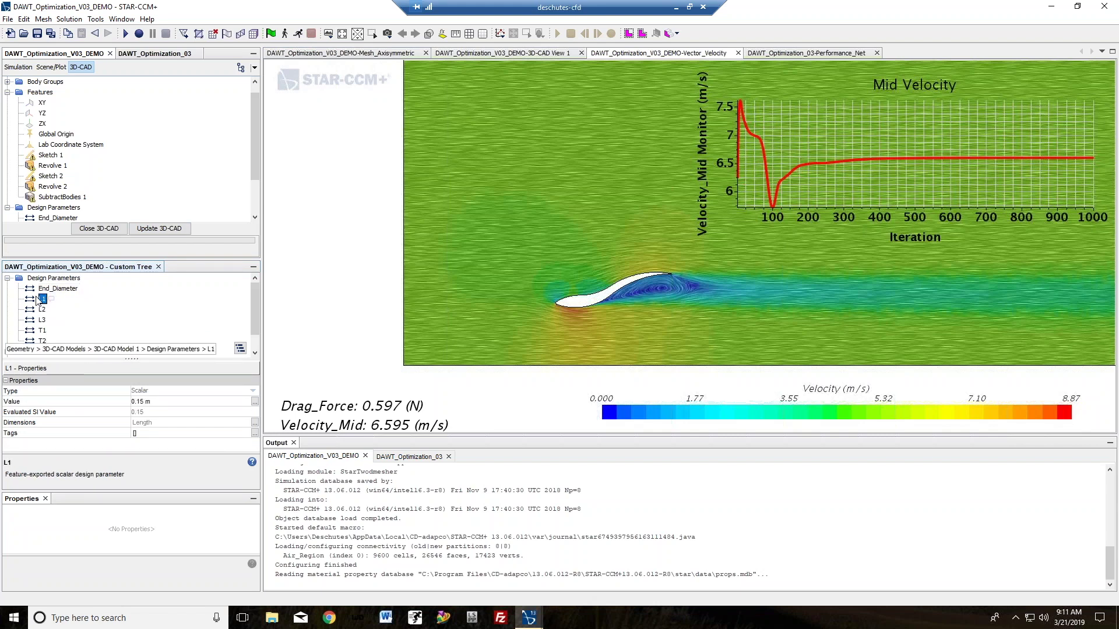
left_click(40, 309)
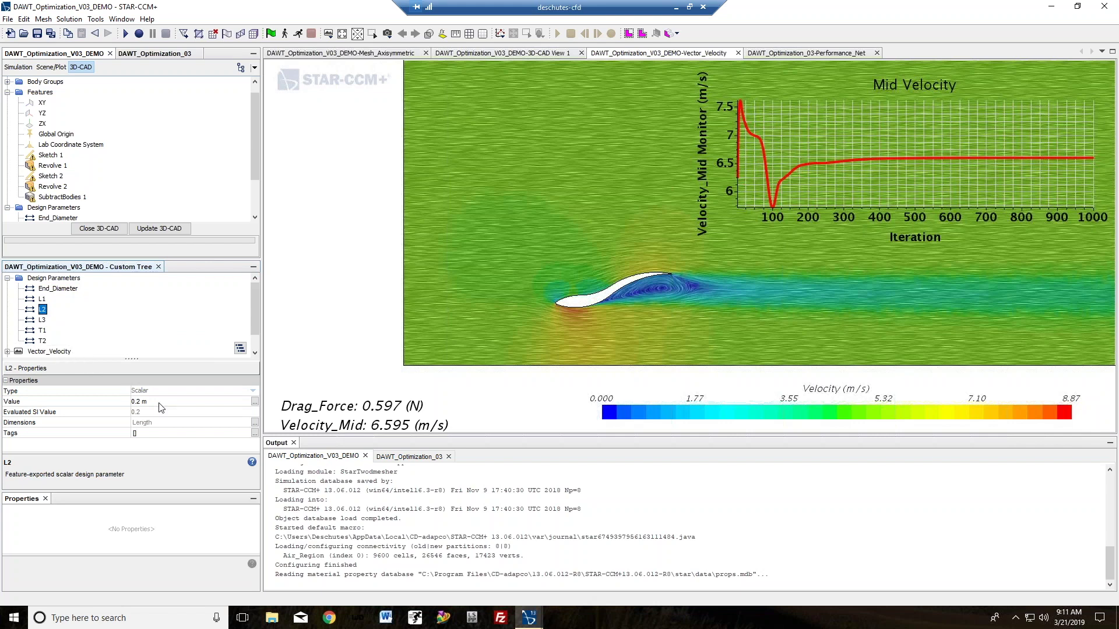
left_click(42, 330)
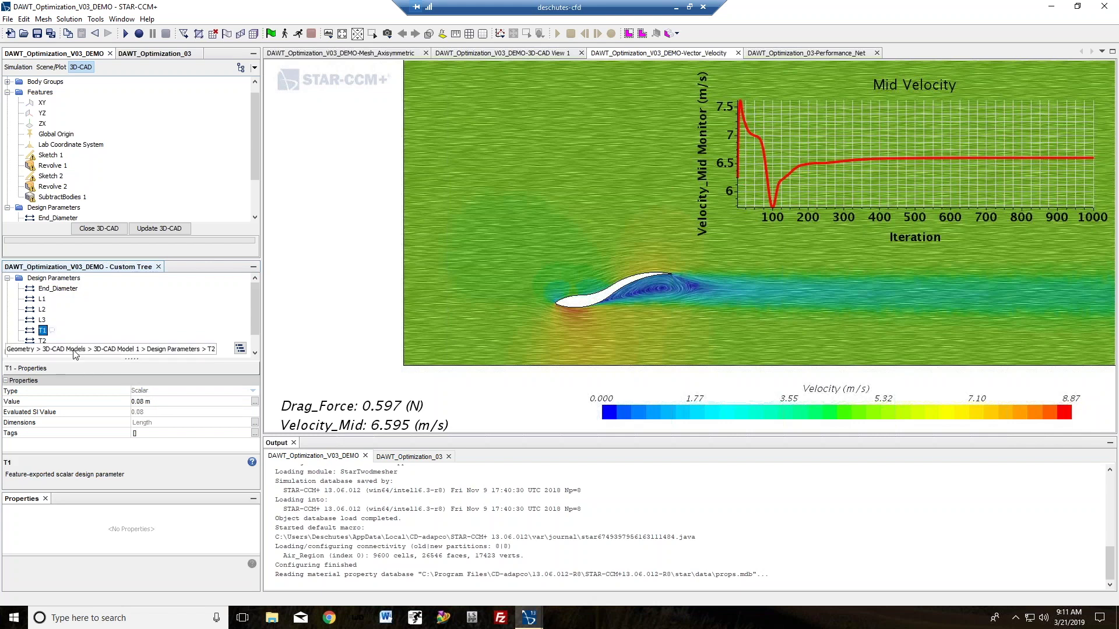
left_click(171, 401)
type("0.0")
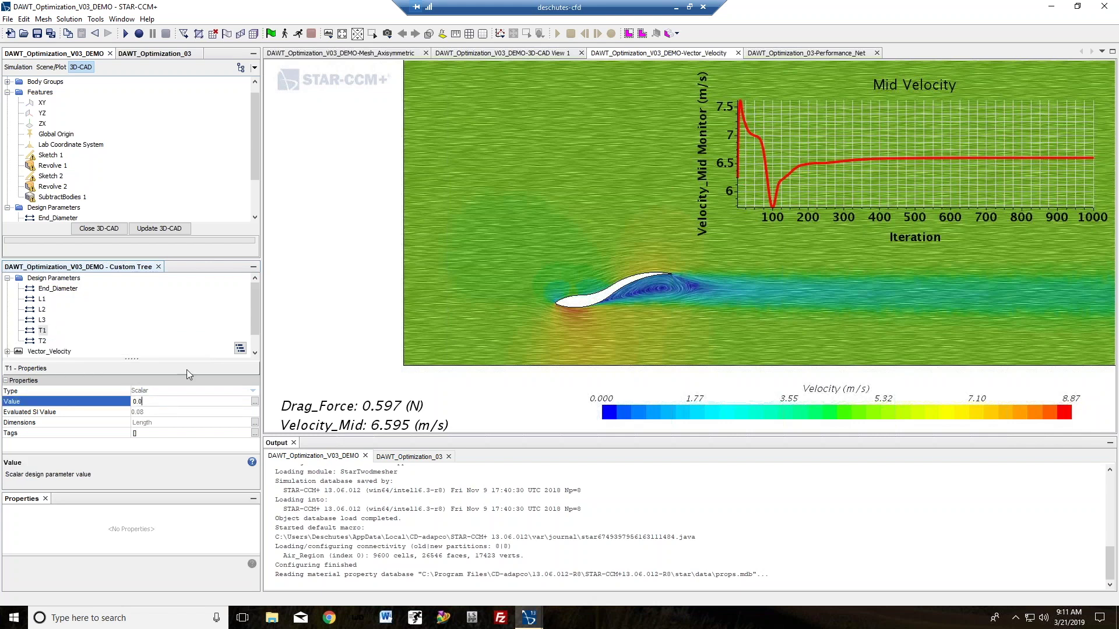
type("7")
key("Return")
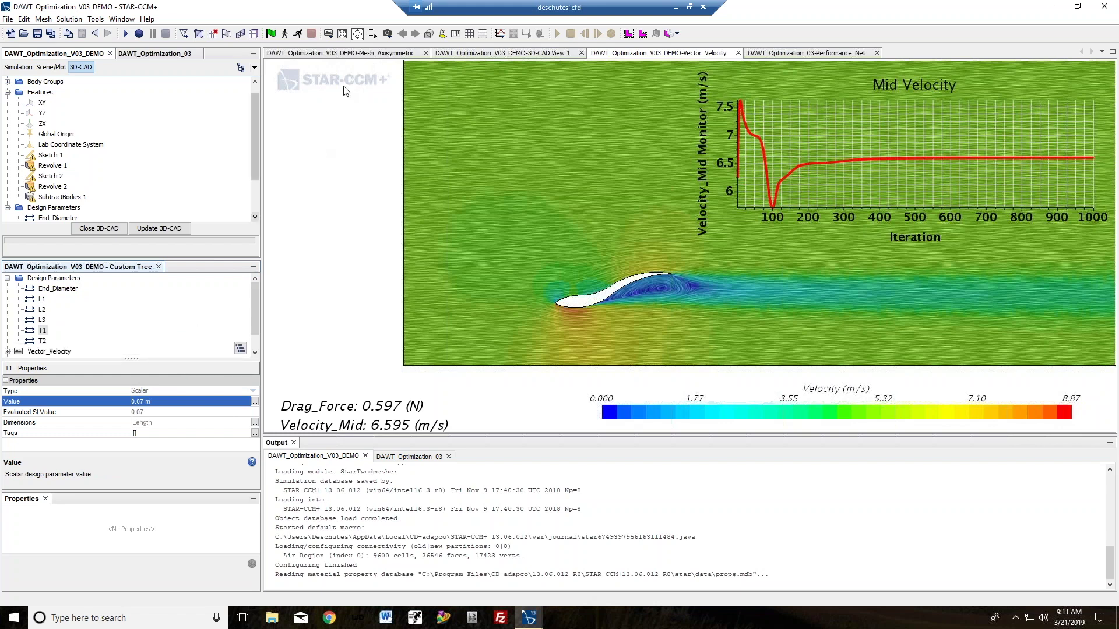
Generate the volume mesh for the modified duct and run the simulation while showing the Vector_Velocity scene
left_click(253, 33)
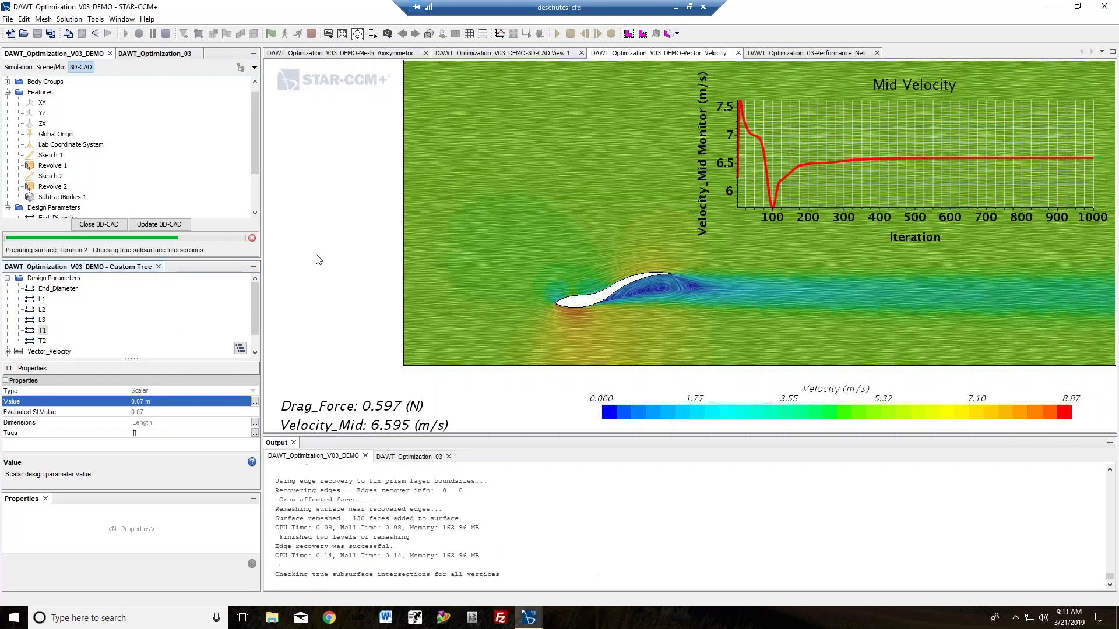
left_click(298, 34)
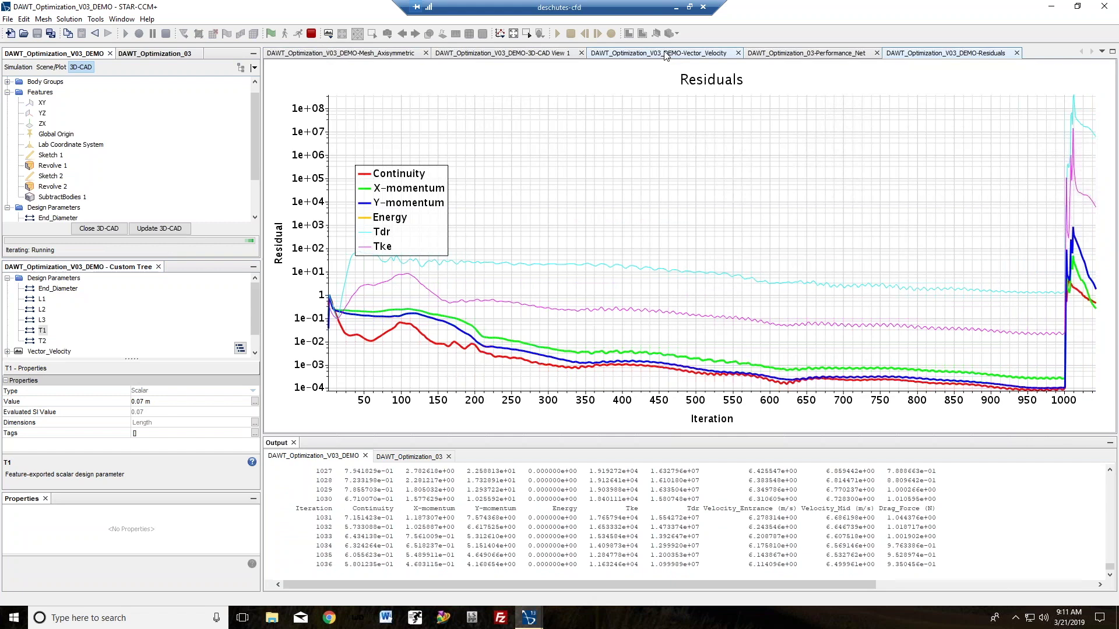
left_click(666, 53)
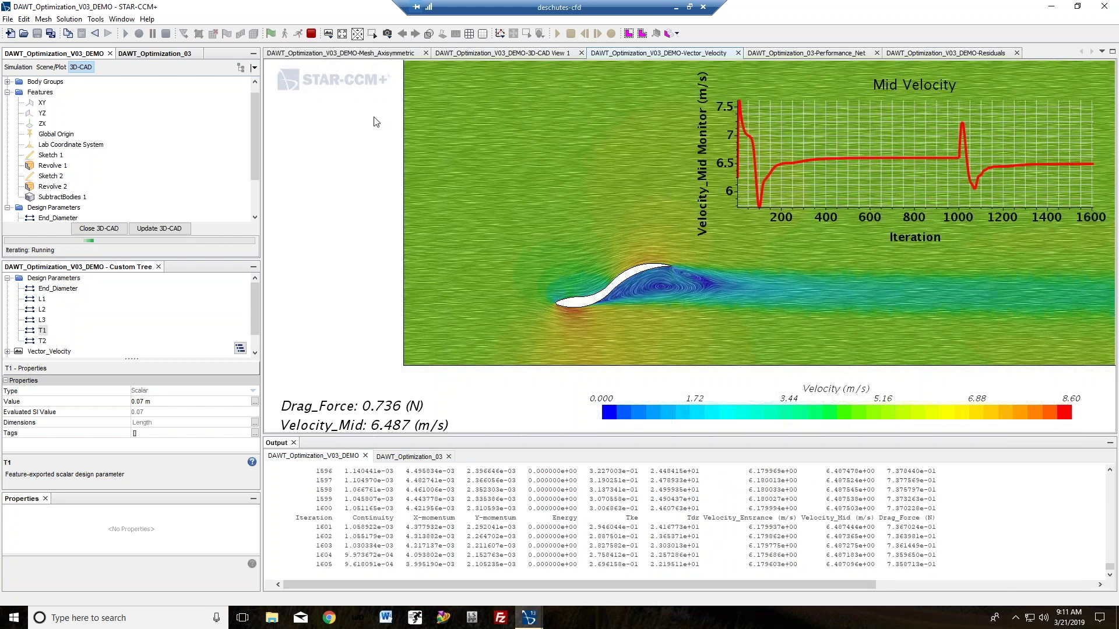
Stop the running simulation and bring up the DAWT_Optimization_03 project with its tree enlarged to show all study and plot entries
left_click(311, 34)
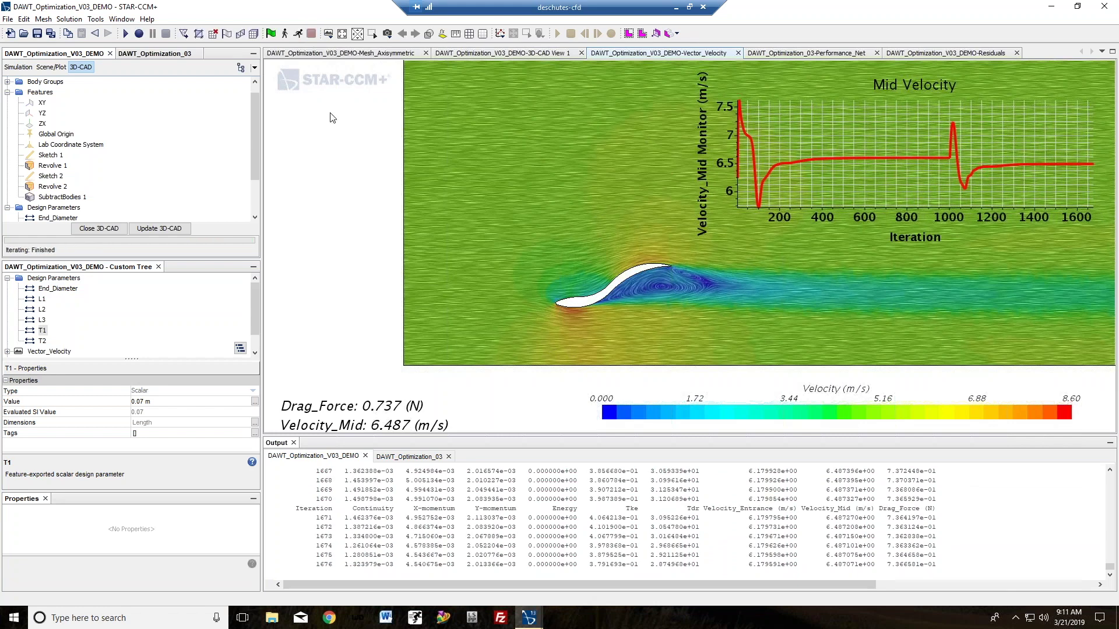
left_click(165, 54)
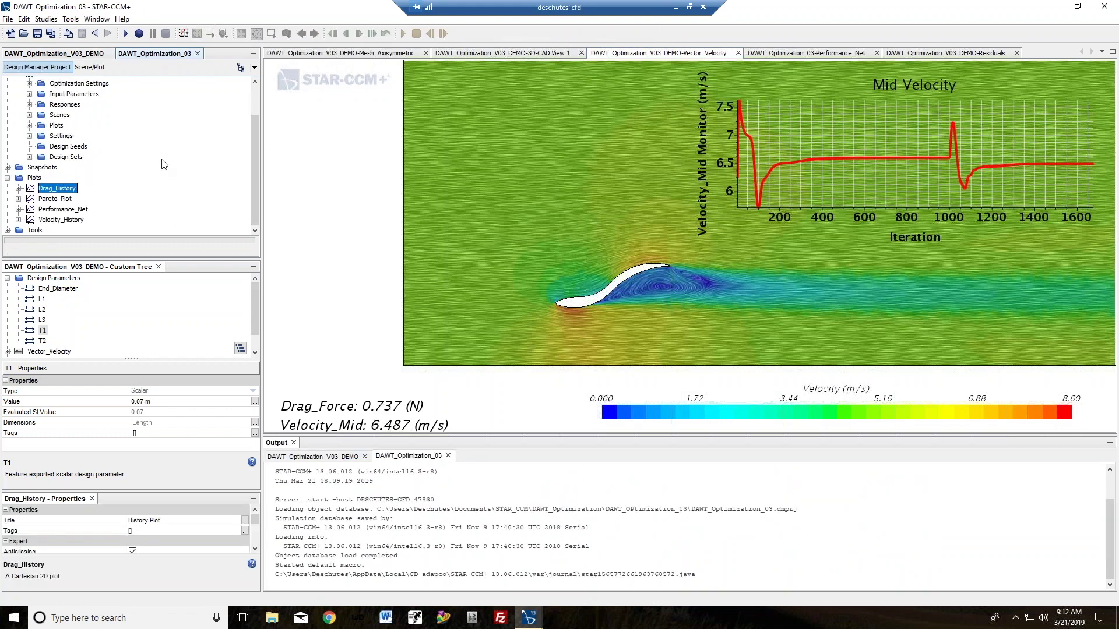
scroll(152, 181, "up", 2)
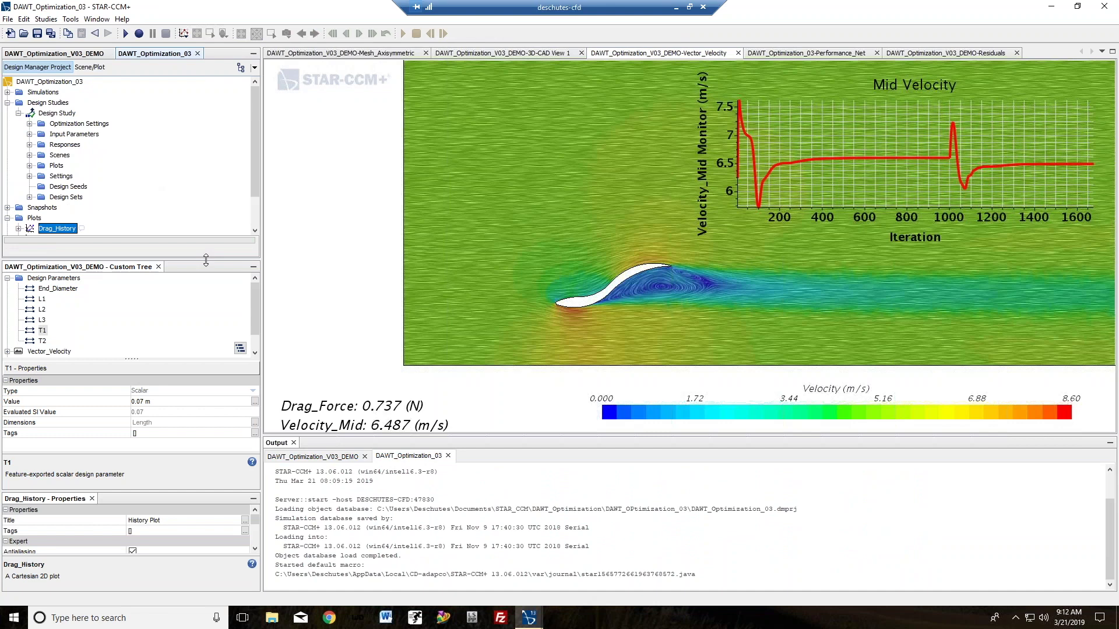
left_click(54, 53)
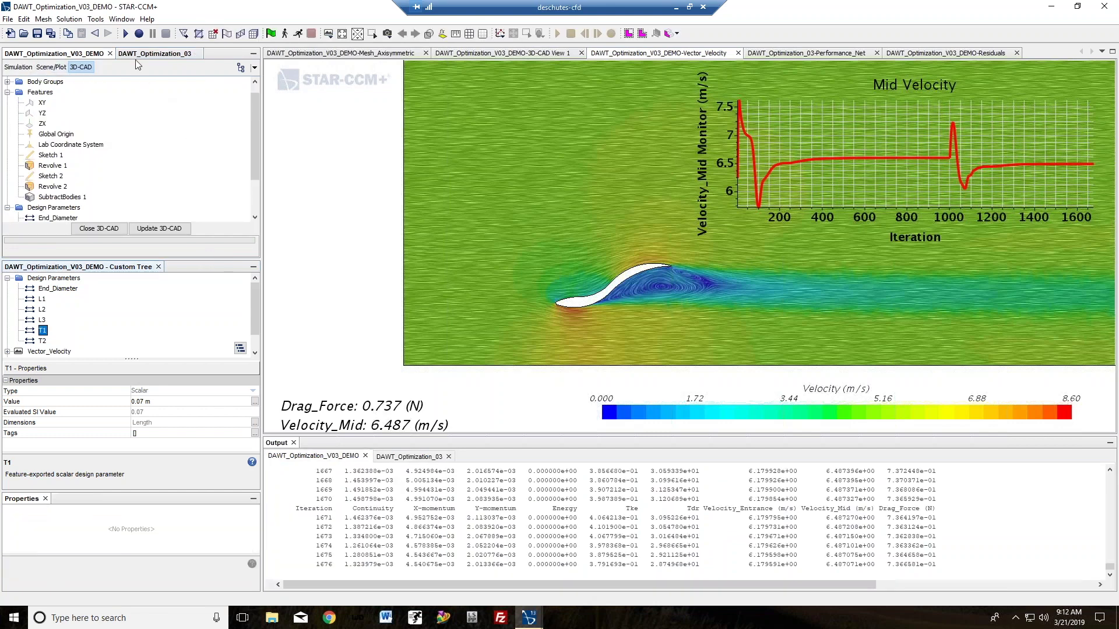
left_click(150, 54)
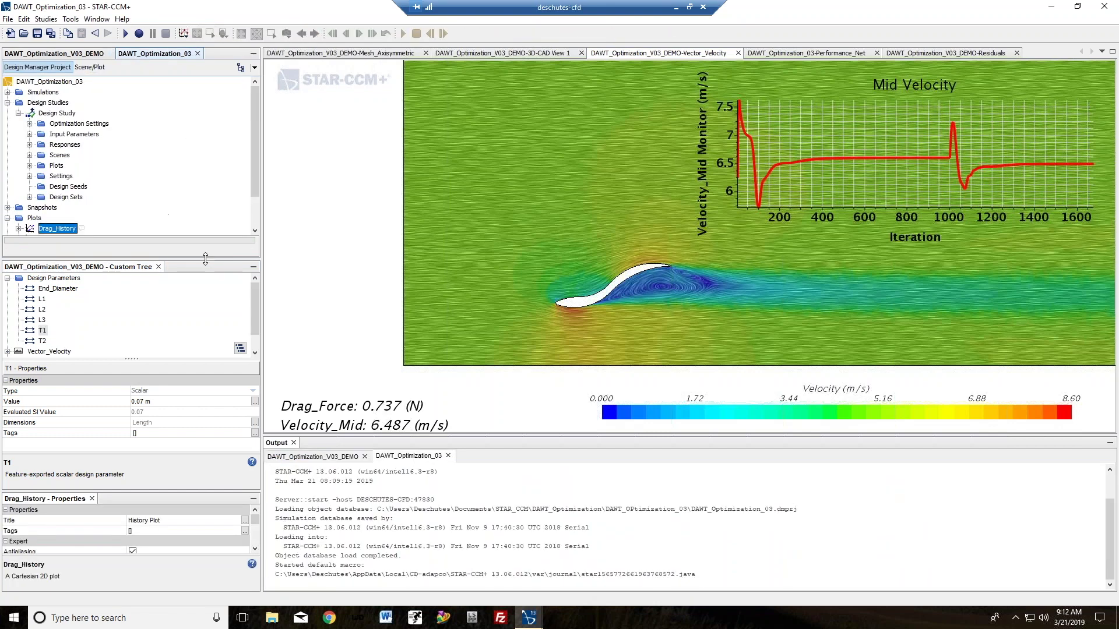
left_click_drag(205, 259, 203, 341)
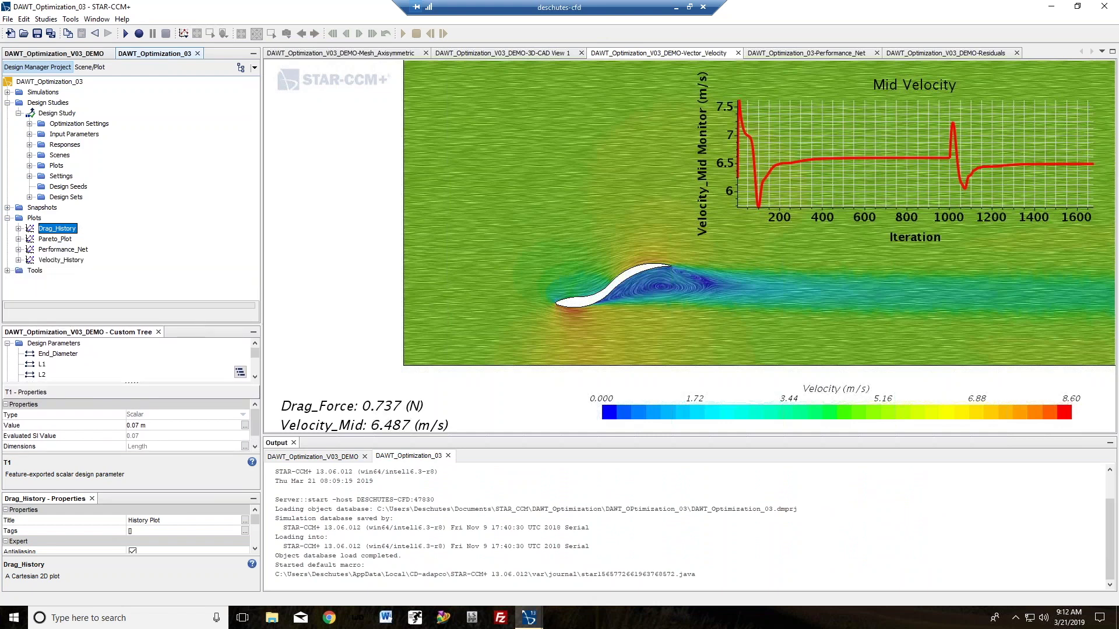
Show the Performance_Net plot and review the design study's input parameter ranges and its responses
left_click(949, 52)
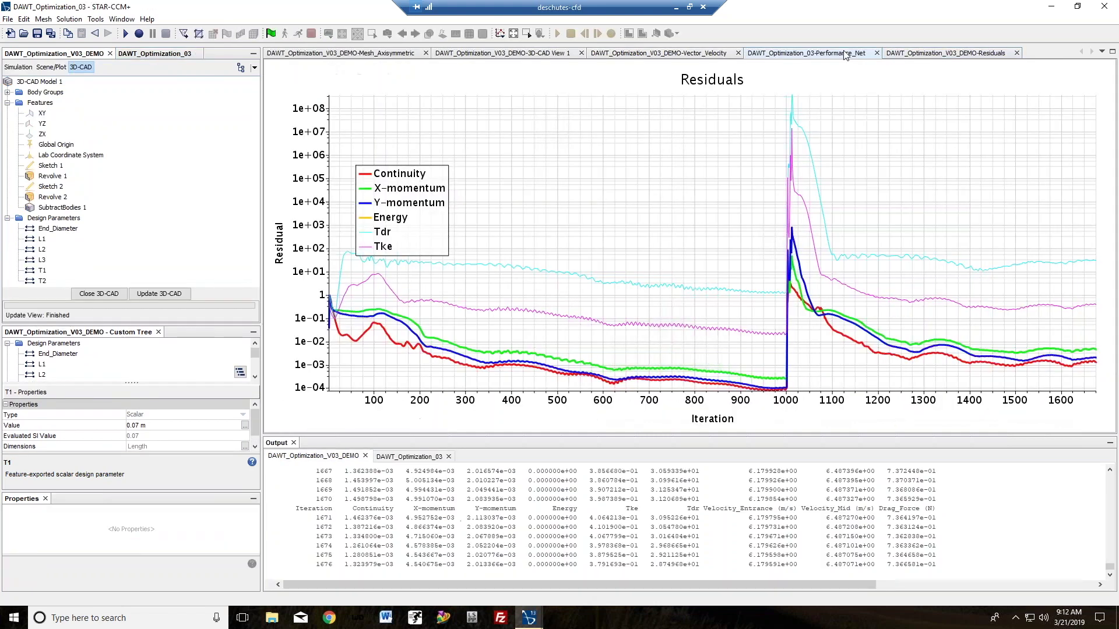
left_click(806, 53)
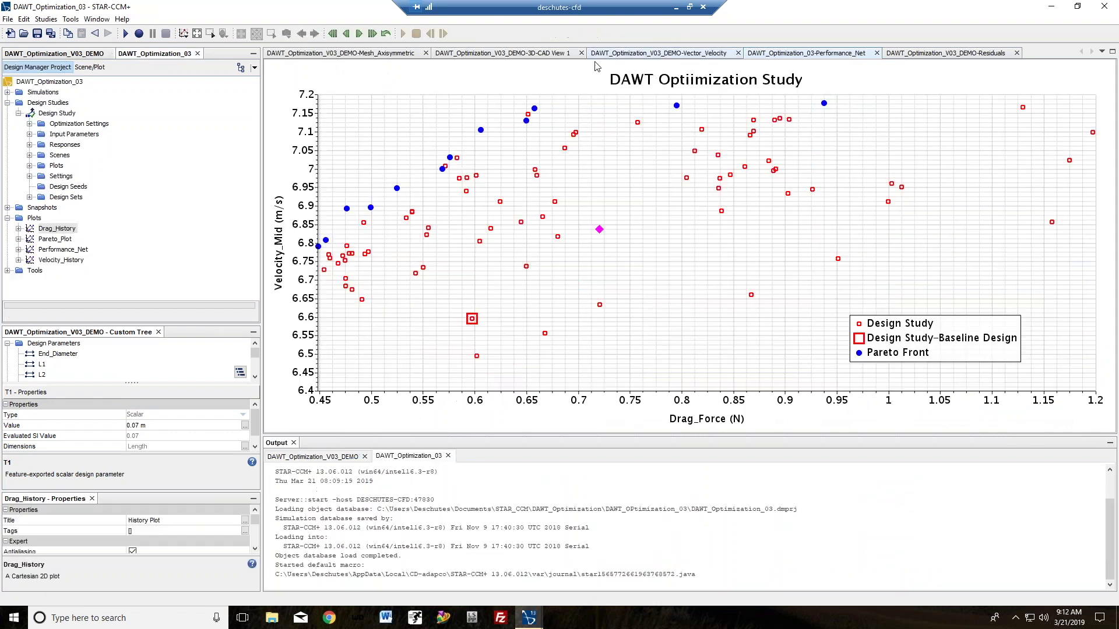
double_click(64, 134)
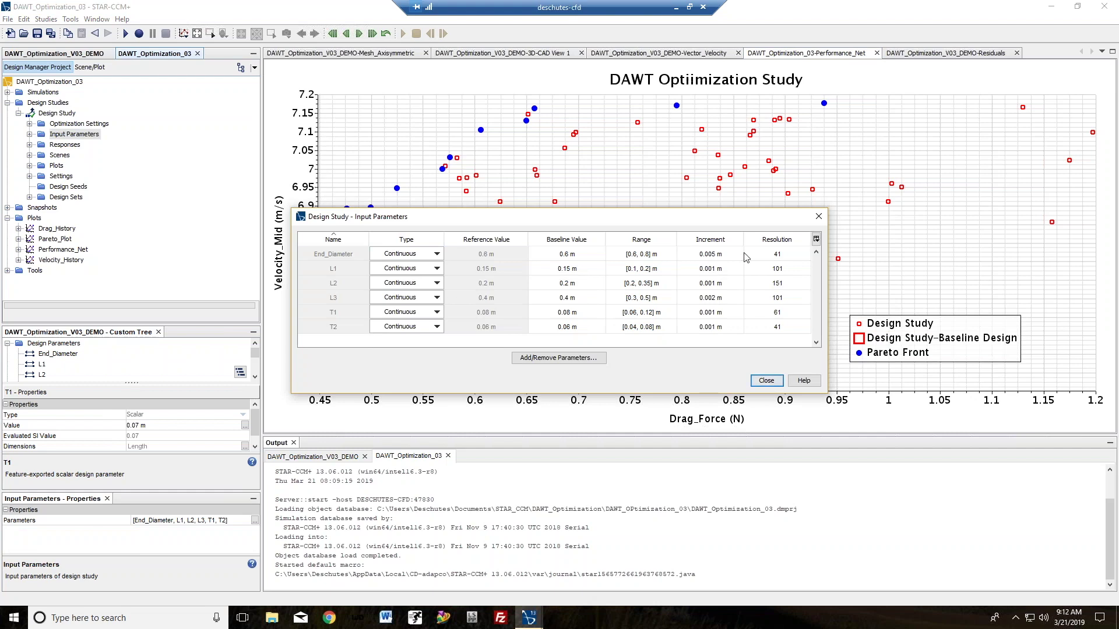
left_click(766, 381)
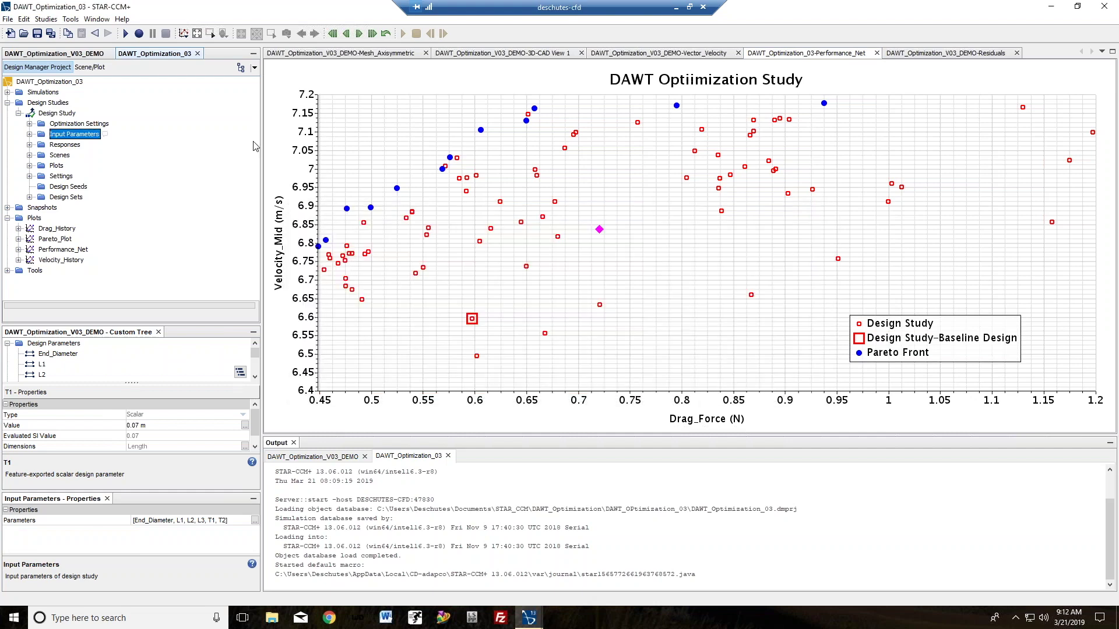
left_click(29, 145)
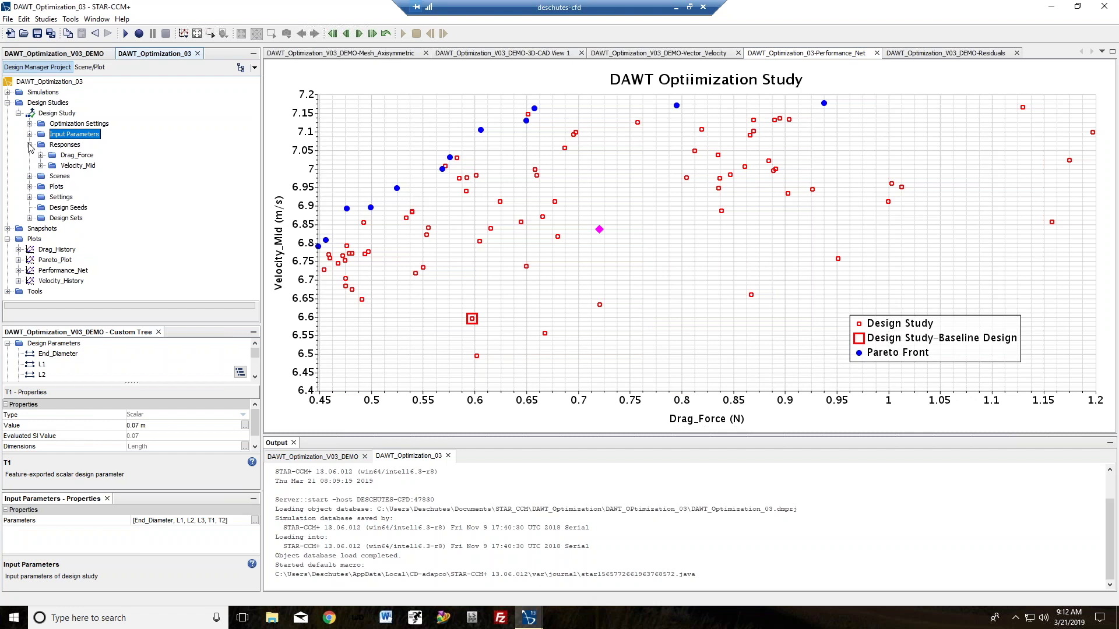
left_click(30, 145)
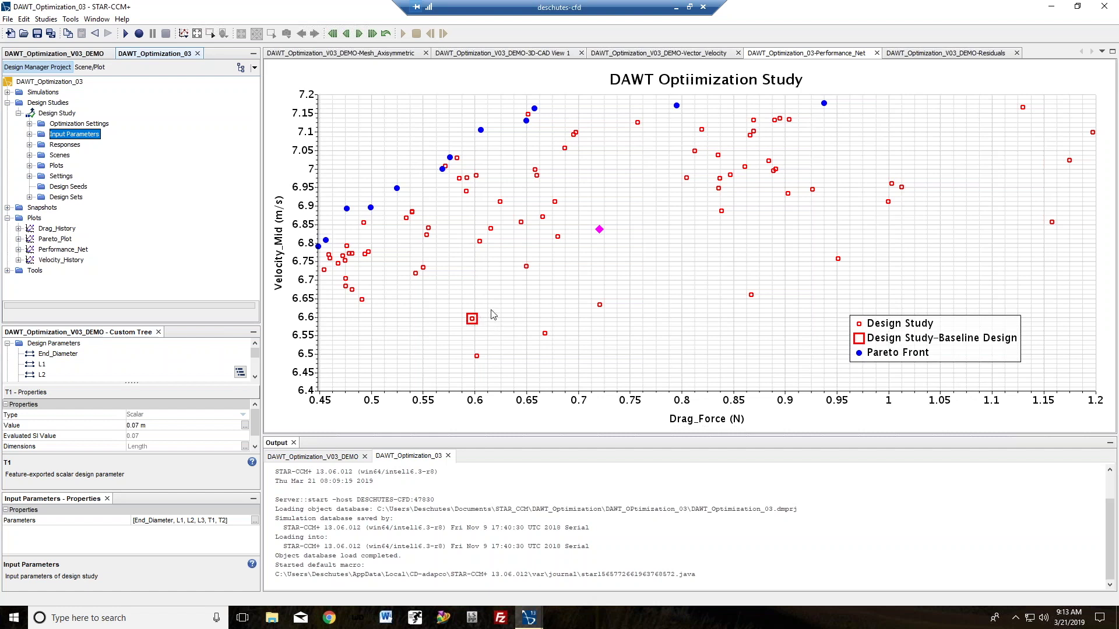
Inspect the Pareto Front points and open Vector Scene 1 for the design at 0.605 N drag force and 7.104 m/s mid velocity
mouse_move(466, 316)
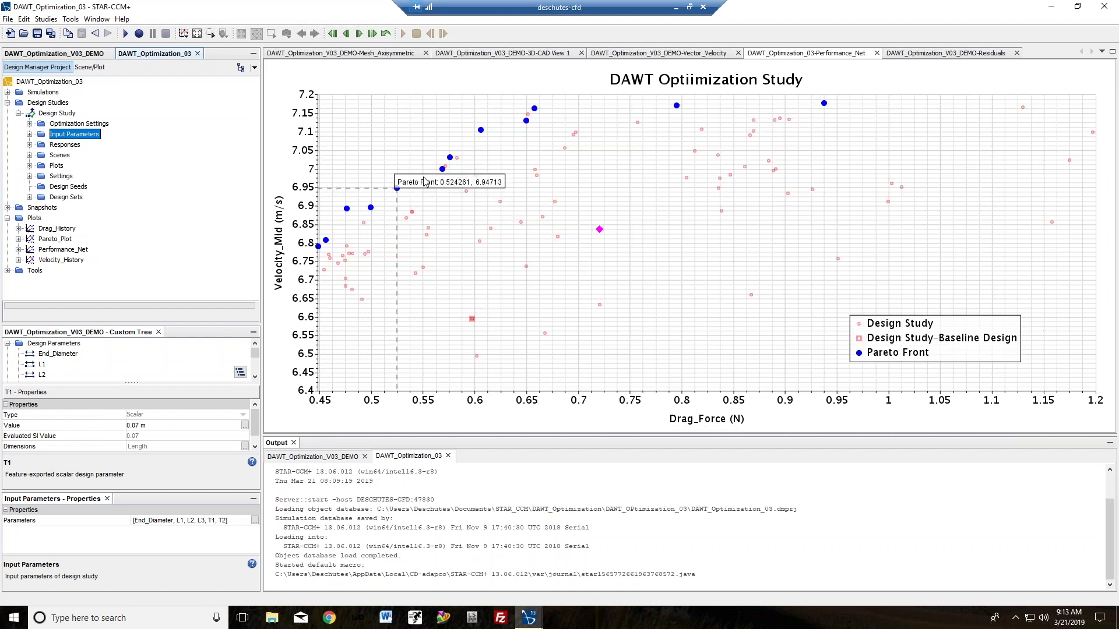
mouse_move(319, 248)
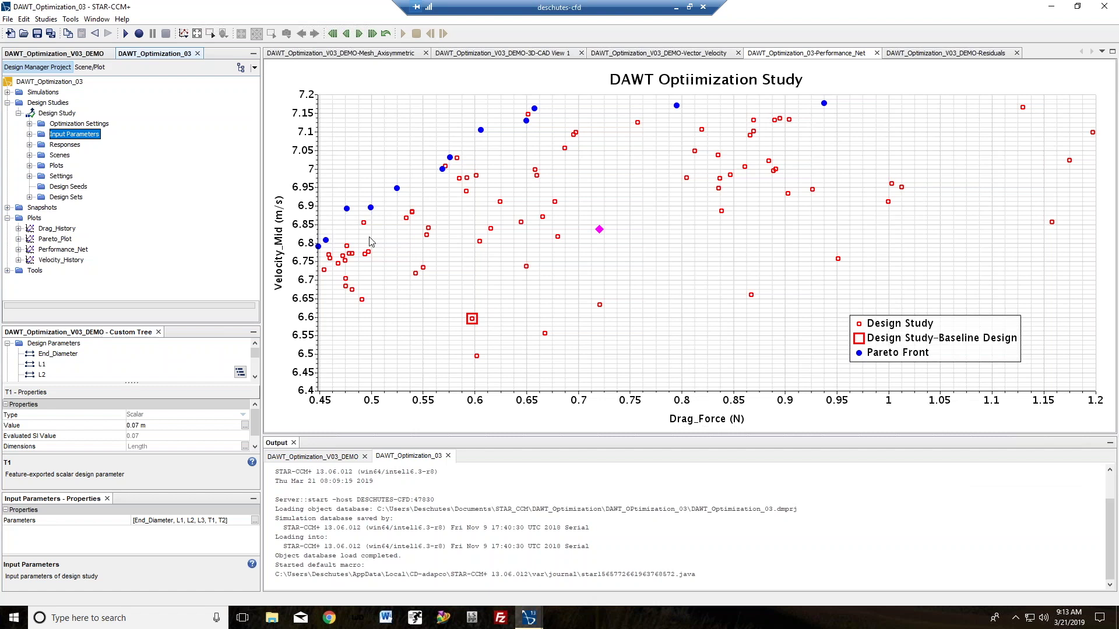
mouse_move(482, 132)
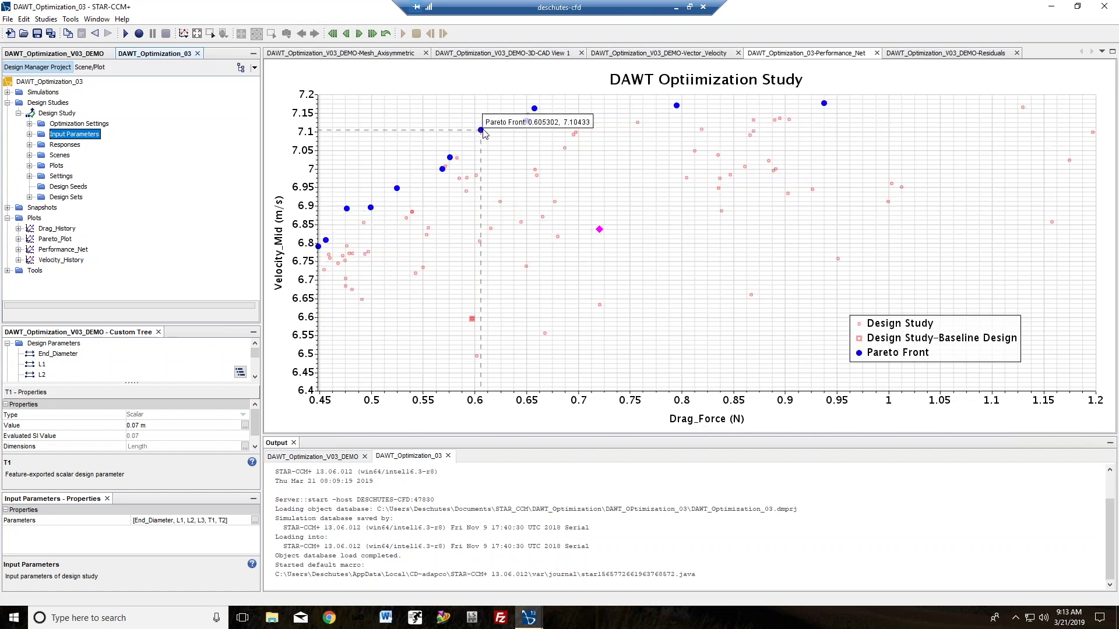
right_click(481, 131)
mouse_move(513, 147)
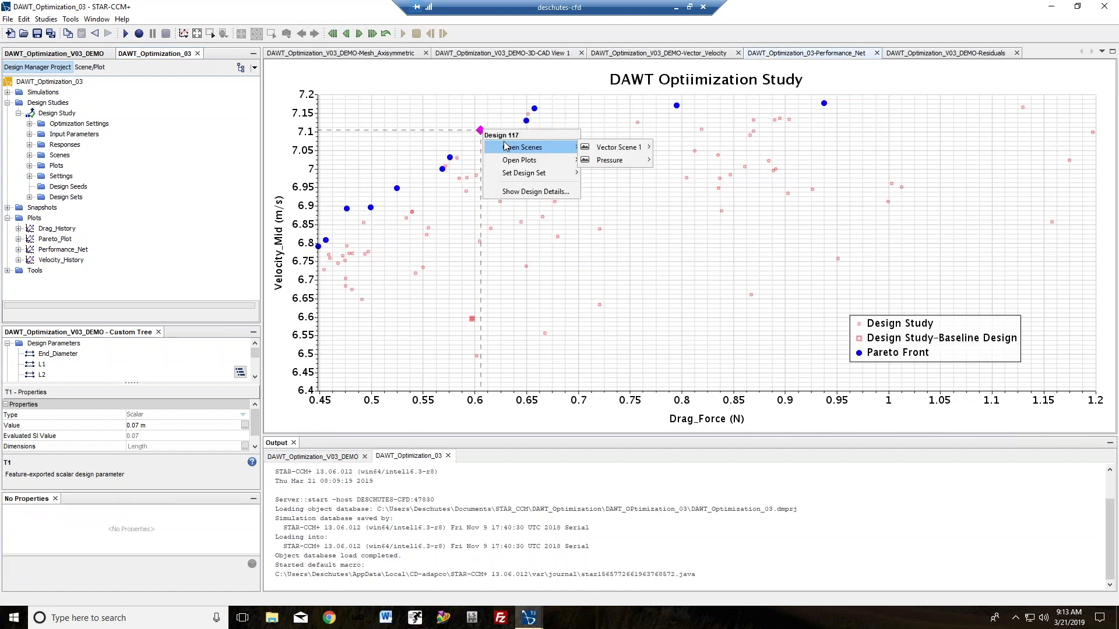
mouse_move(594, 150)
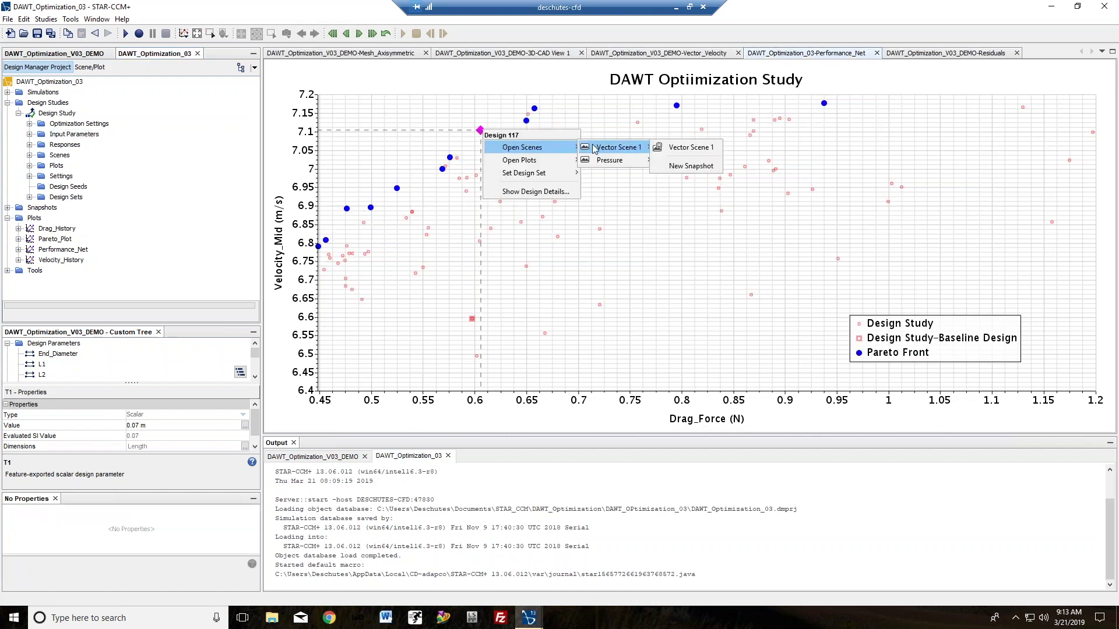
left_click(662, 146)
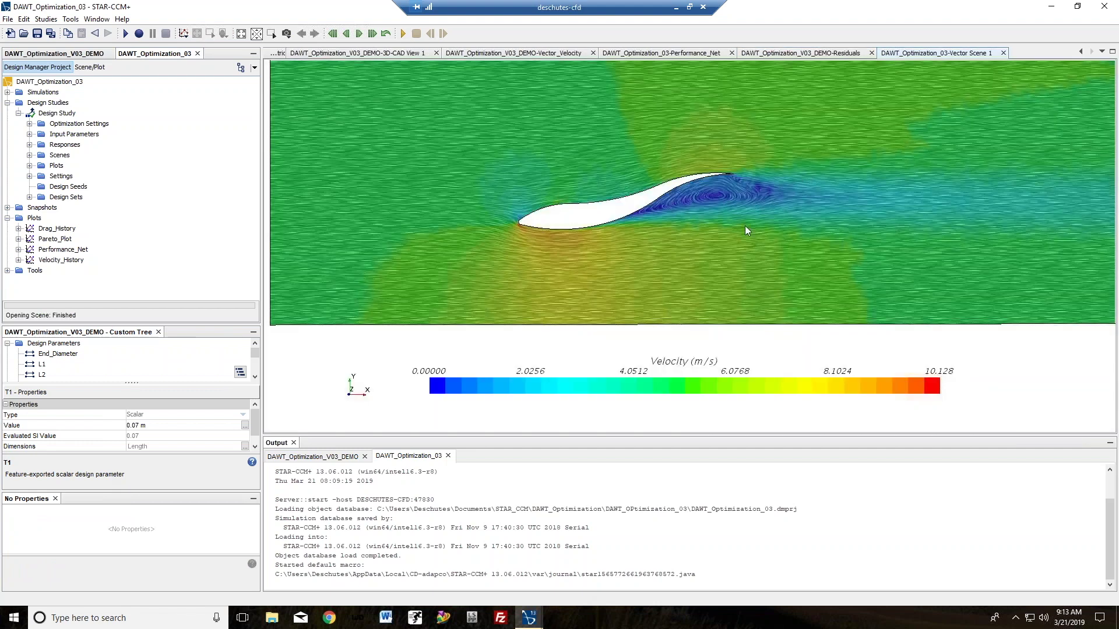